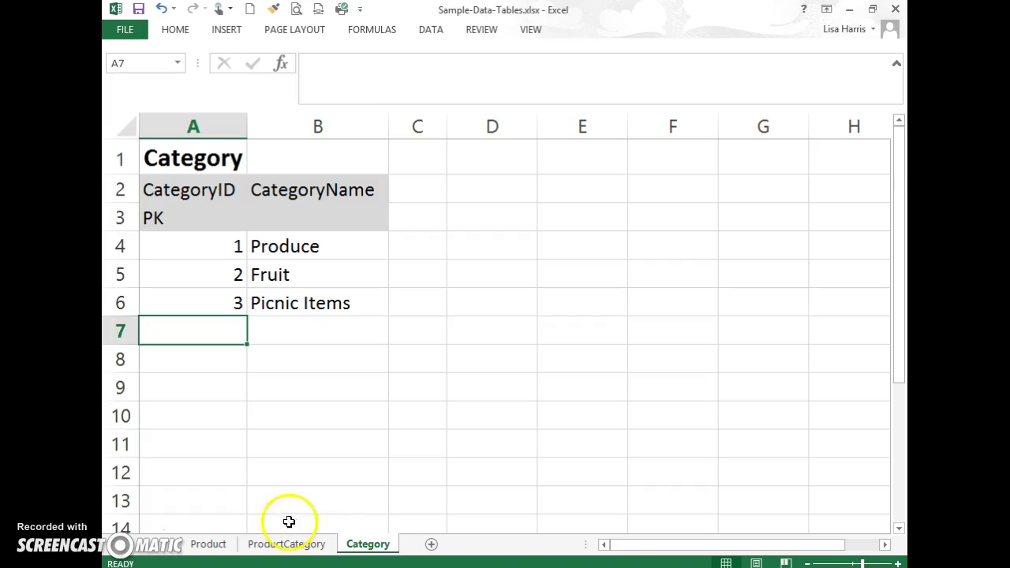
Step: Review the Product, ProductCategory and Category sheets, and switch to SQL Server Management Studio
left_click(209, 544)
left_click(292, 545)
left_click(363, 545)
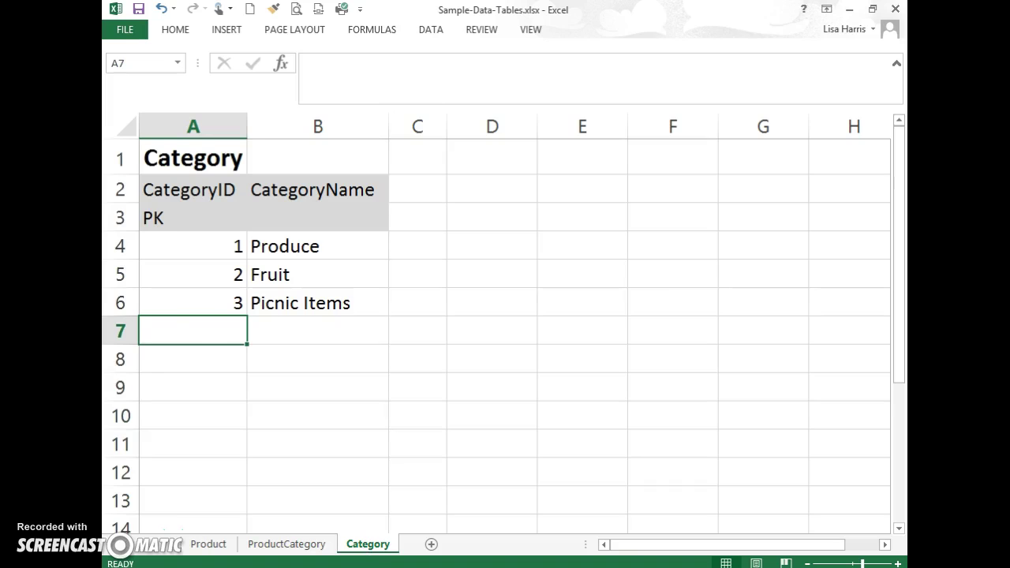
key("alt+Tab")
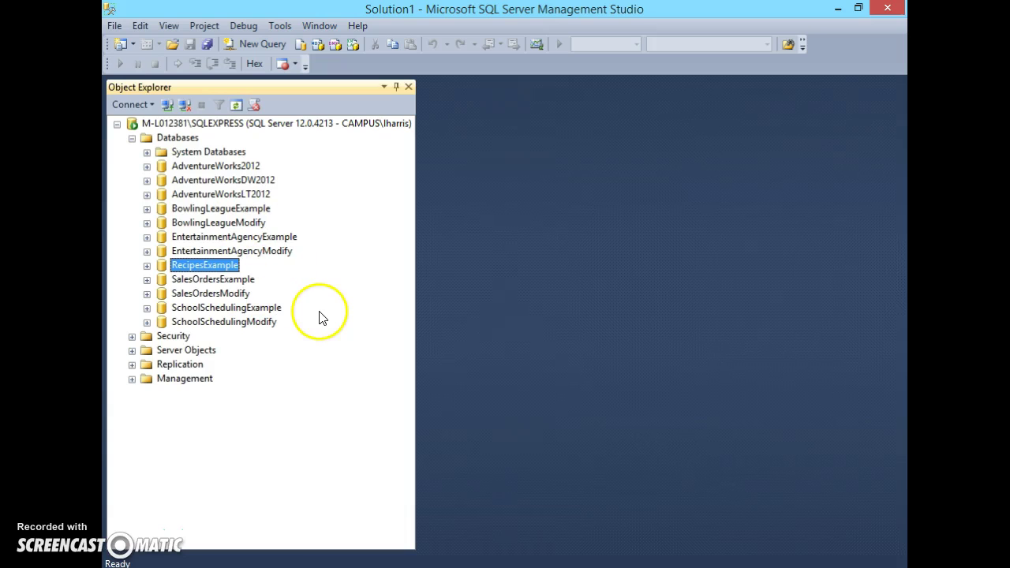
left_click(245, 26)
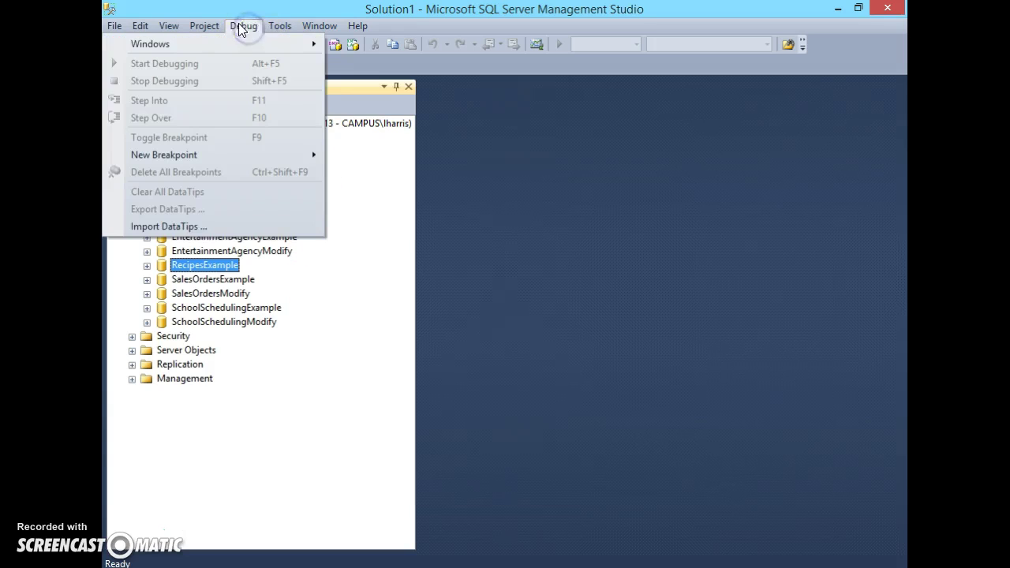
left_click(239, 26)
left_click(177, 139)
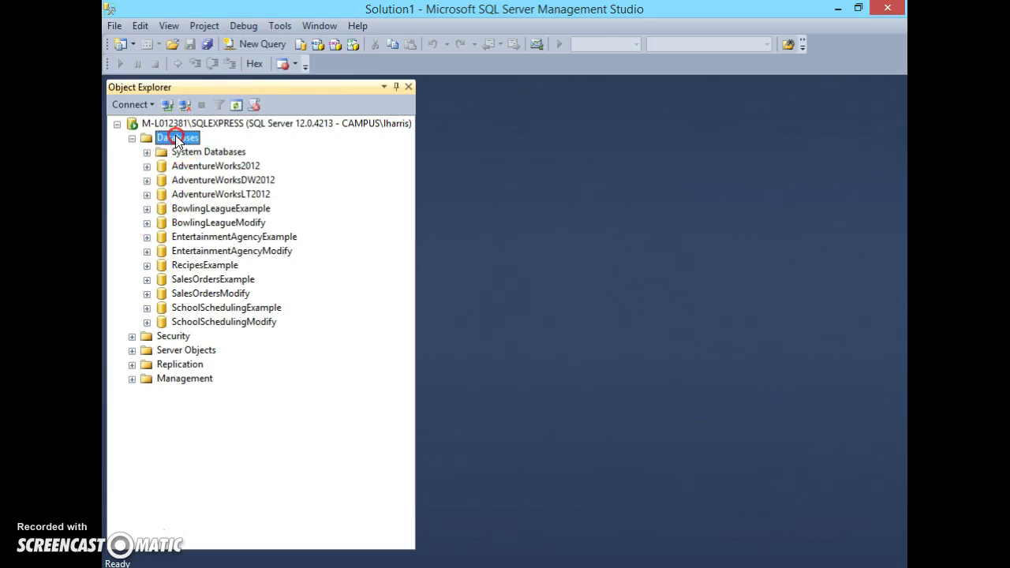
right_click(175, 139)
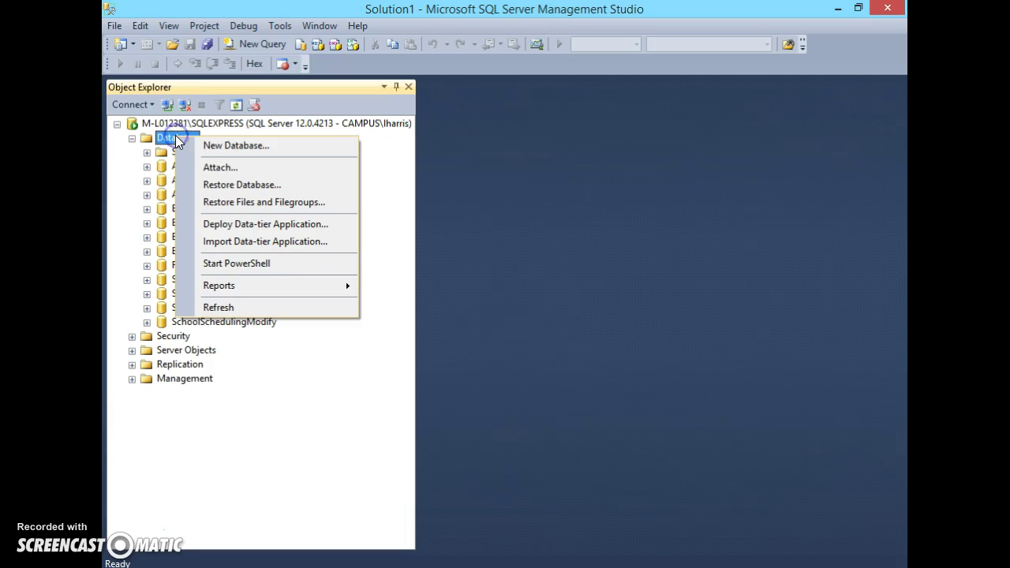
left_click(382, 185)
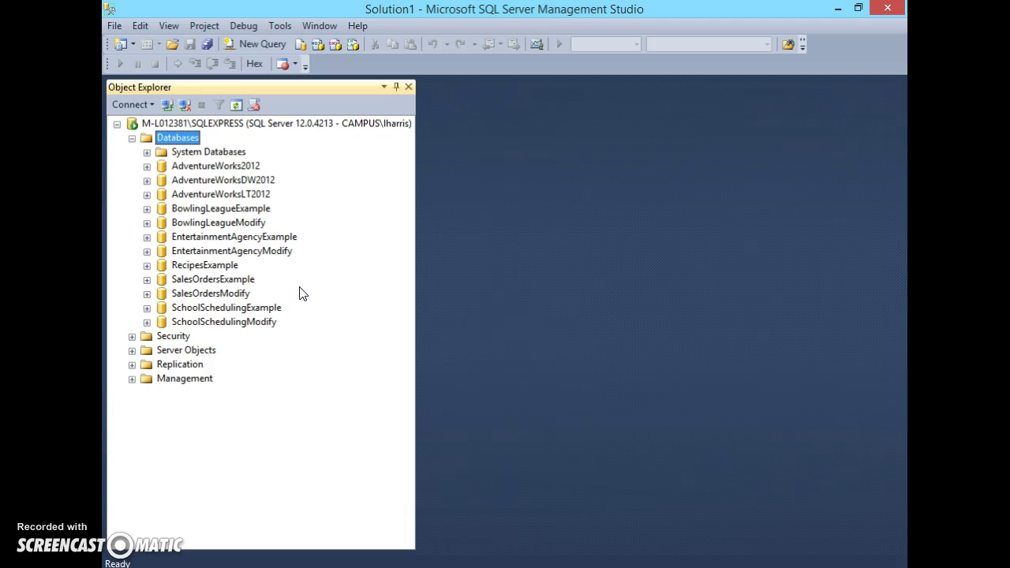
left_click_drag(331, 226, 372, 198)
mouse_move(350, 253)
left_mouse_down()
mouse_move(316, 253)
mouse_move(330, 263)
left_mouse_up()
Step: Switch to the browser and examine the database and table statement examples in SQL-DDL-DML-code.sql
key("alt+Tab")
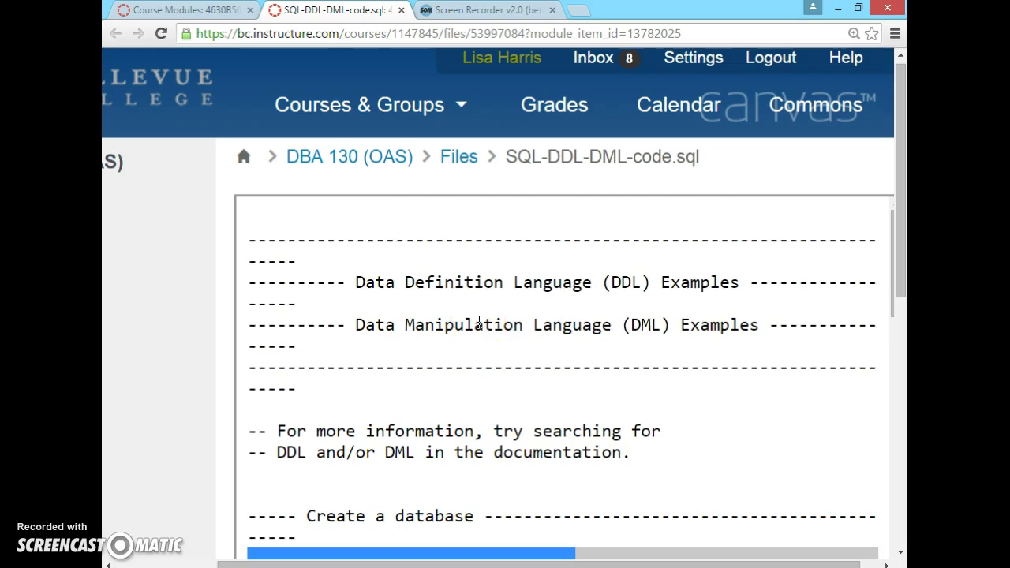
scroll(479, 322, "down", 2)
scroll(479, 329, "down", 1)
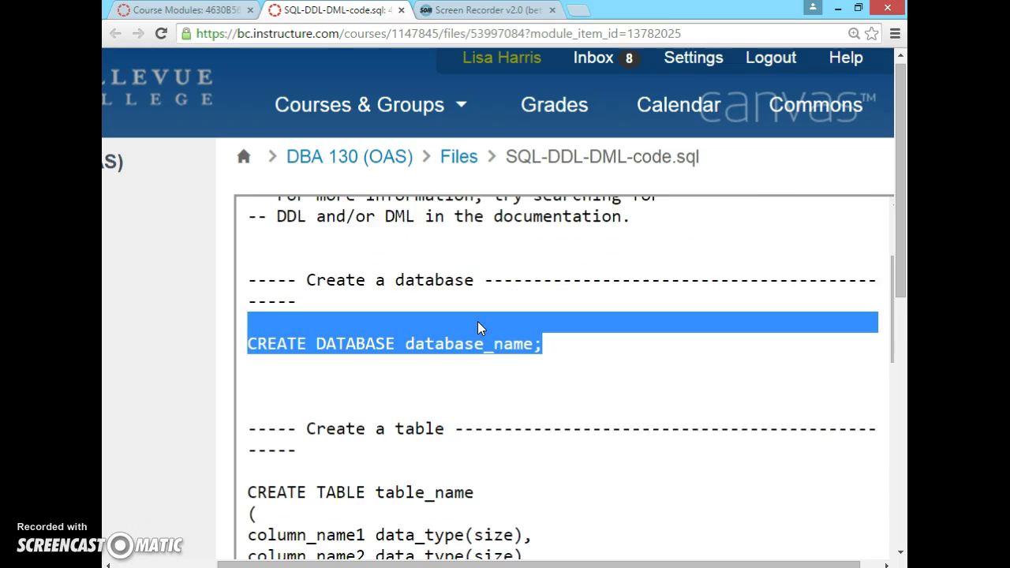
left_click(565, 345)
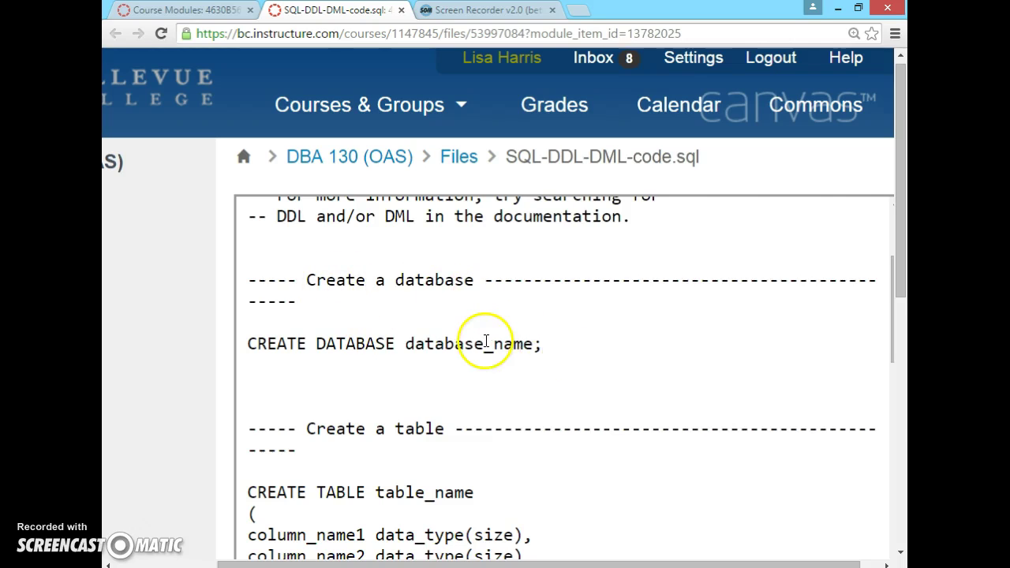
scroll(483, 345, "down", 2)
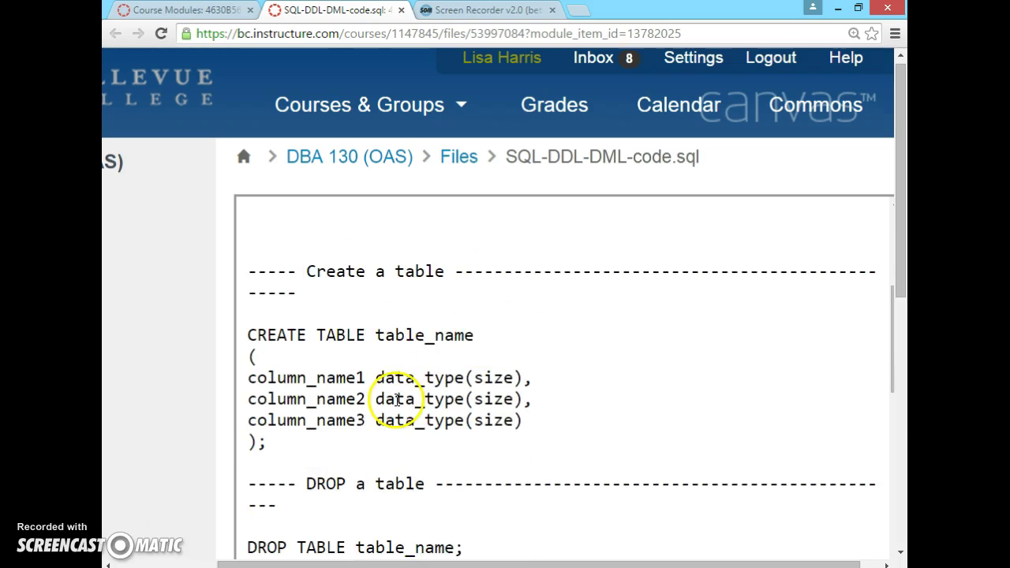
scroll(395, 399, "down", 3)
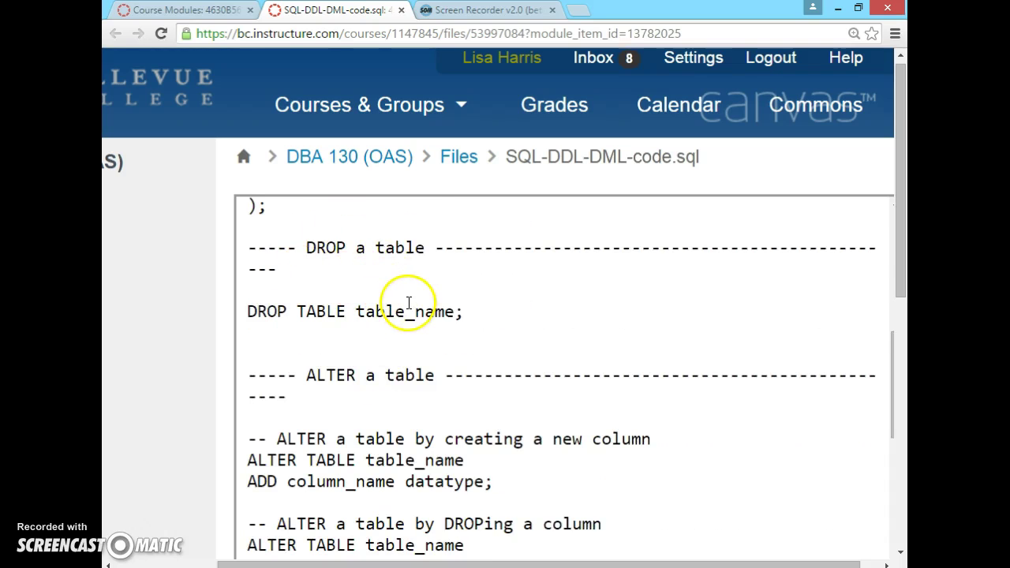
scroll(408, 357, "down", 7)
scroll(408, 352, "up", 7)
scroll(408, 353, "up", 5)
scroll(408, 356, "down", 1)
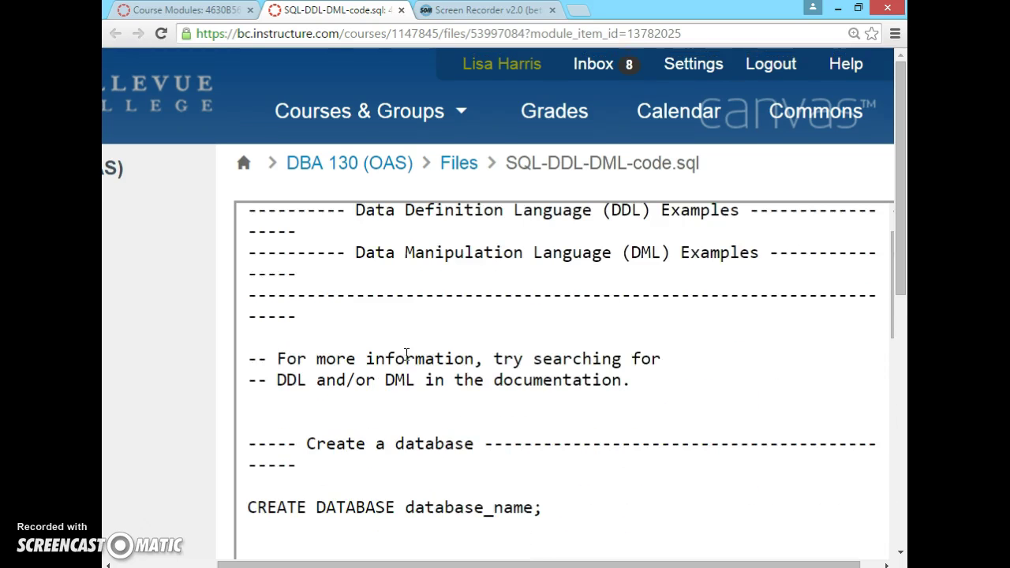
Step: Open a new query in SQL Server Management Studio and paste in the sample CREATE DATABASE statement copied from the browser page
left_click(426, 509)
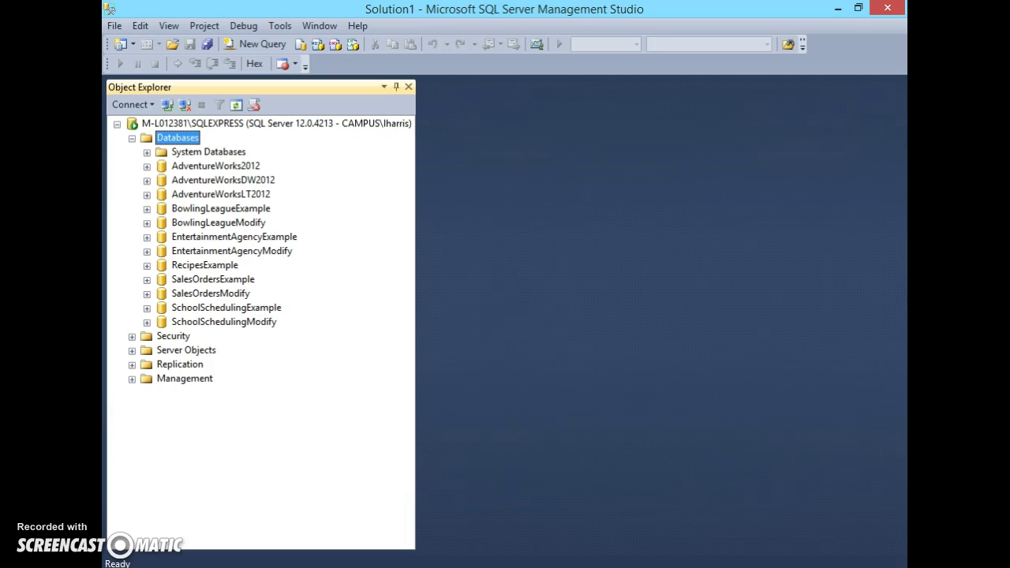
left_click(256, 46)
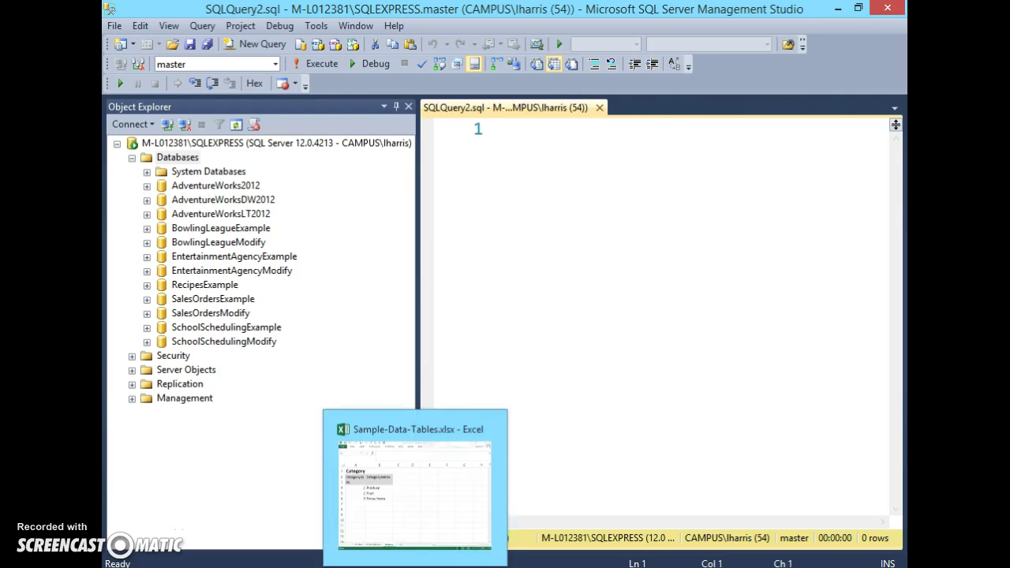
left_click(260, 497)
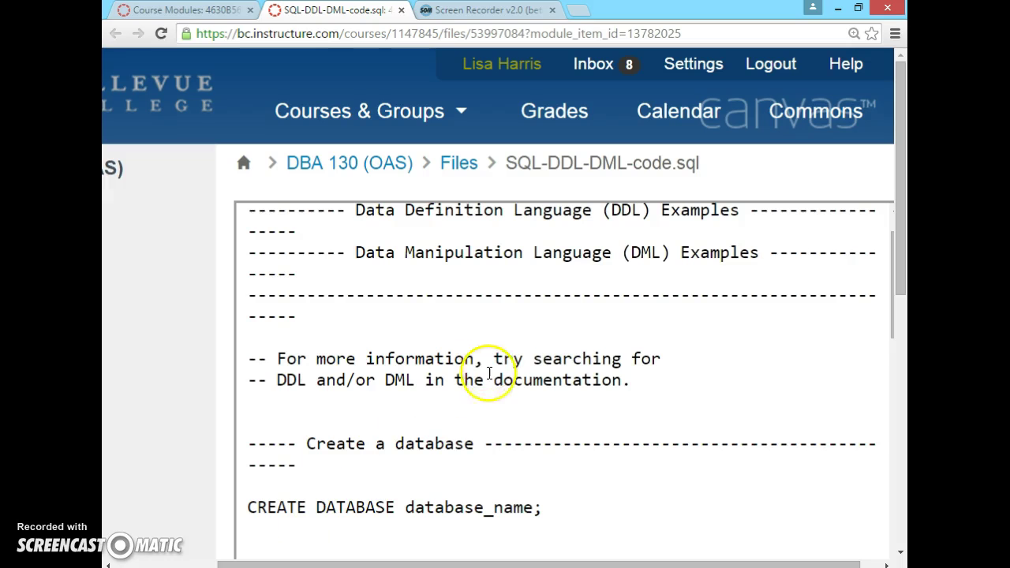
scroll(478, 410, "down", 2)
left_click_drag(562, 356, 241, 349)
key("ctrl+c")
key("alt+Tab")
left_click(536, 157)
key("ctrl+v")
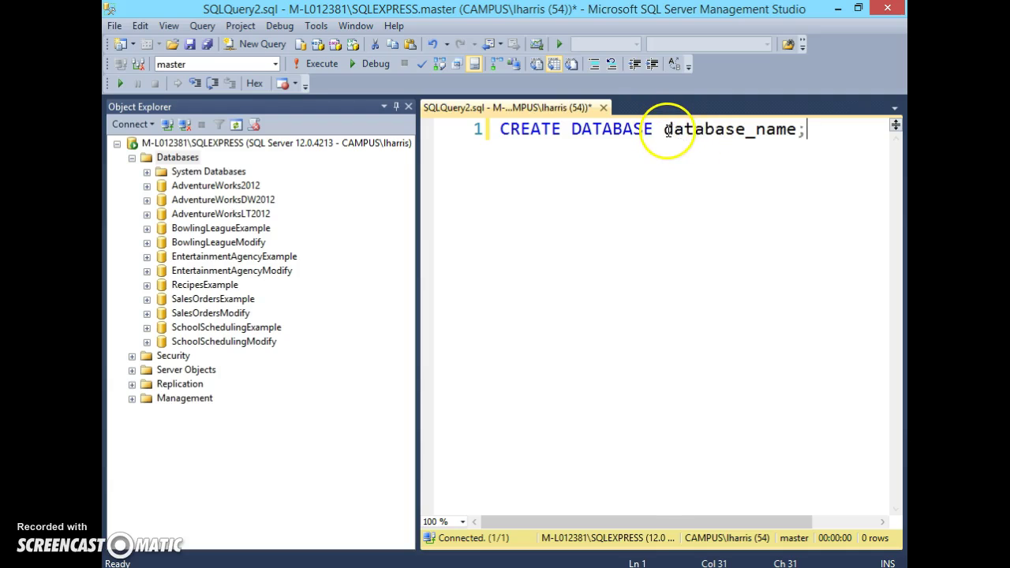
Step: Replace the placeholder database name with SampleDatabase and execute the CREATE DATABASE statement
left_click_drag(666, 130, 794, 126)
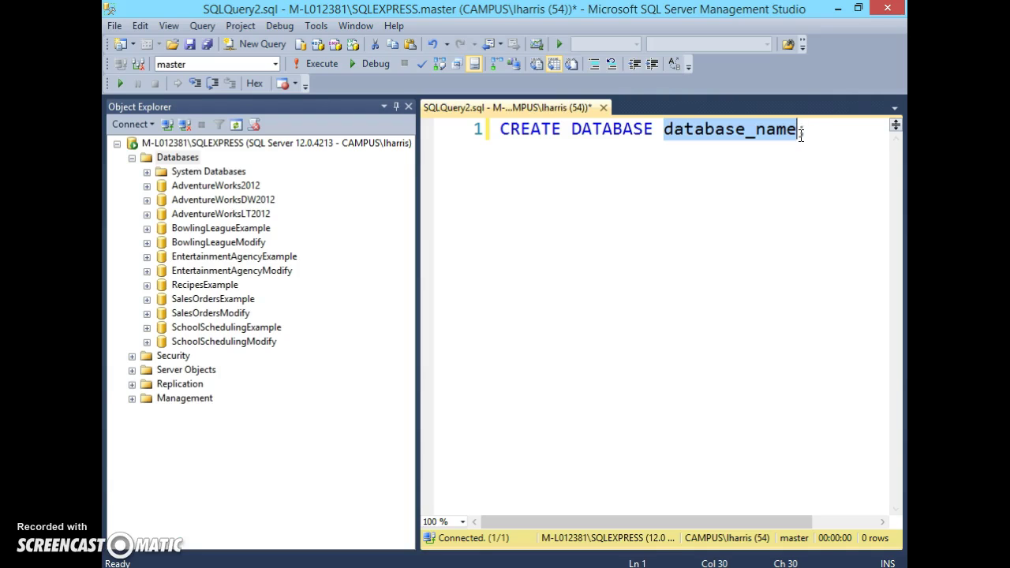
type("SampleData")
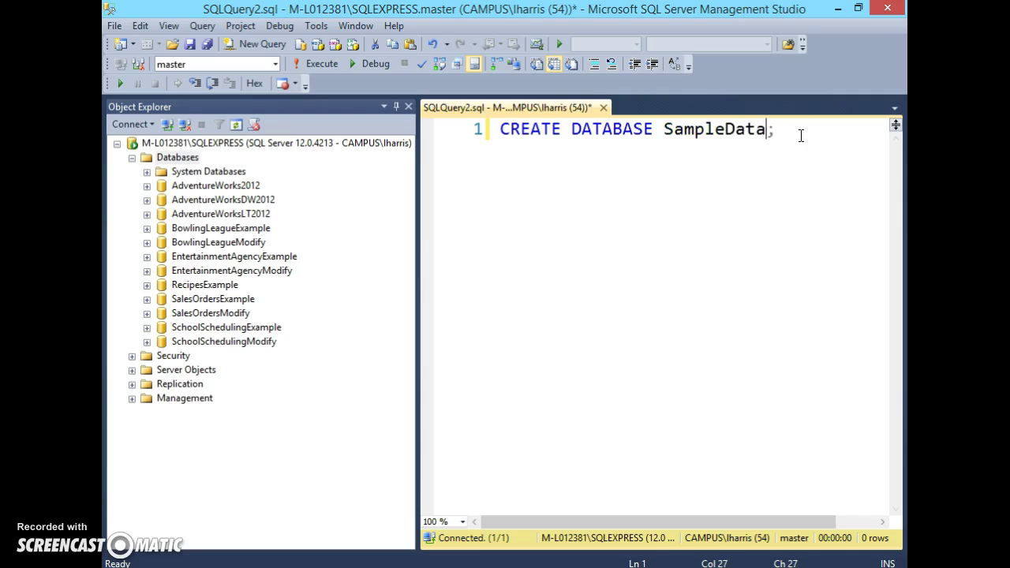
type("base")
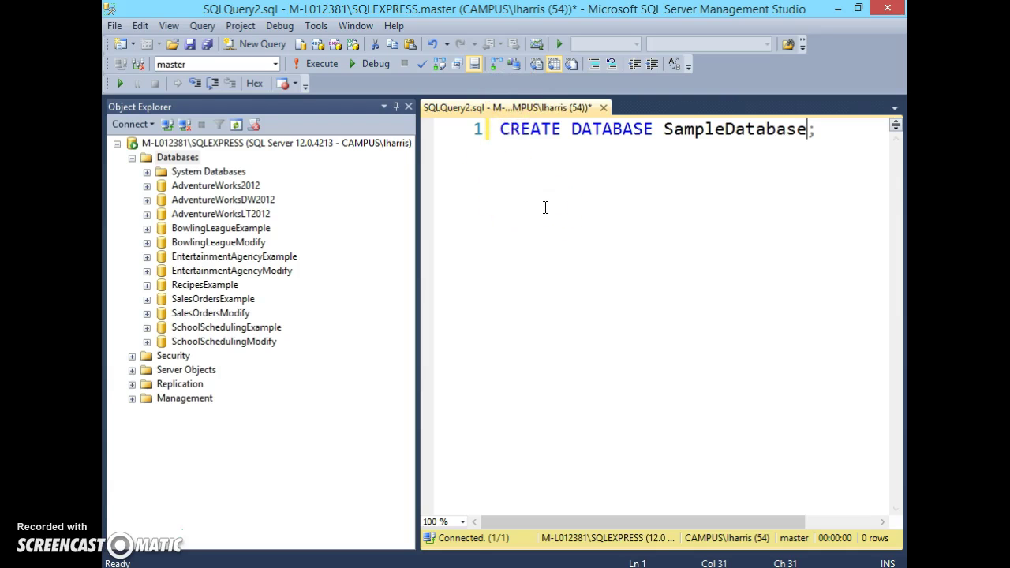
key("F5")
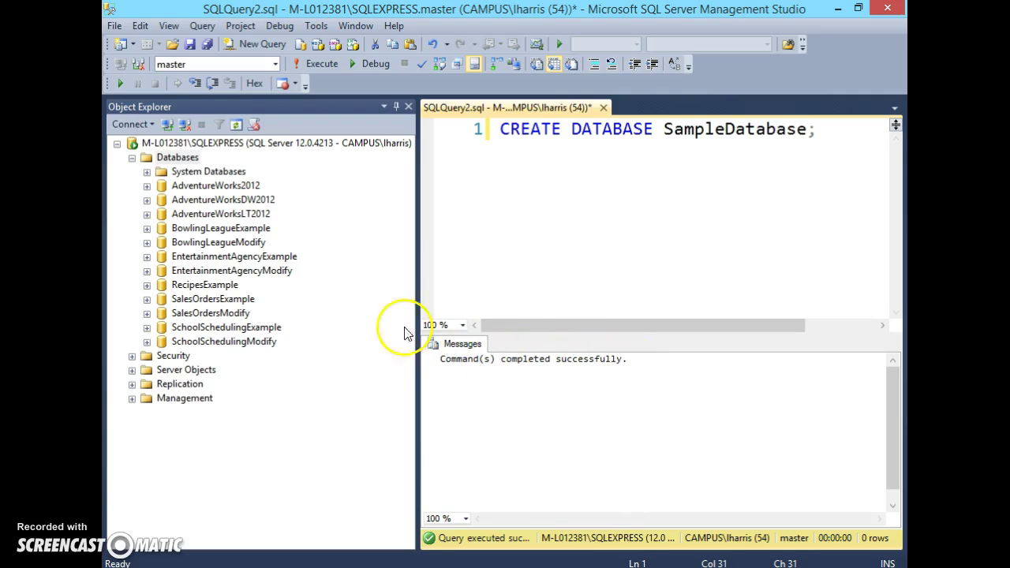
Step: Refresh the Databases list and select SampleDatabase
left_click(180, 158)
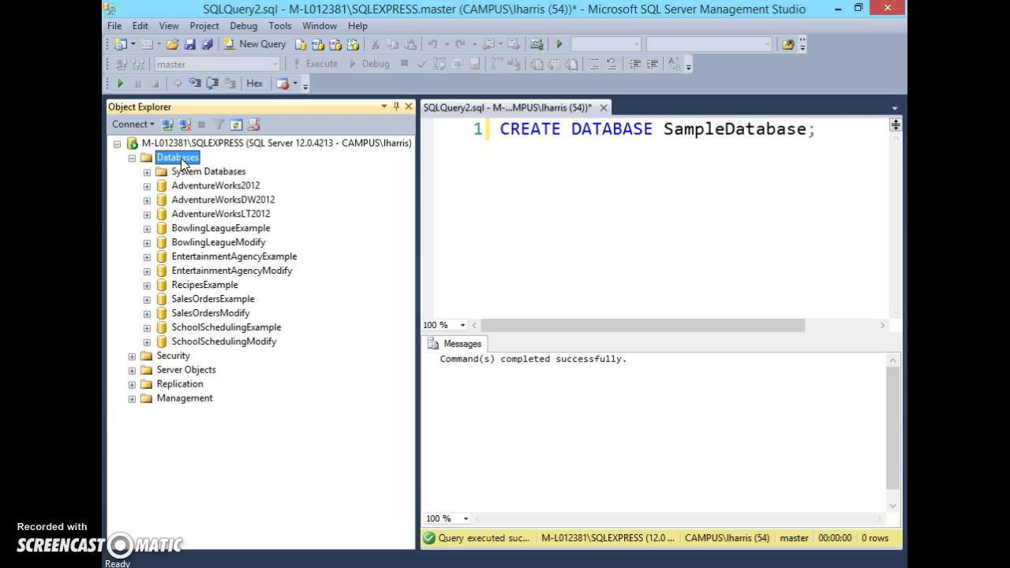
key("F5")
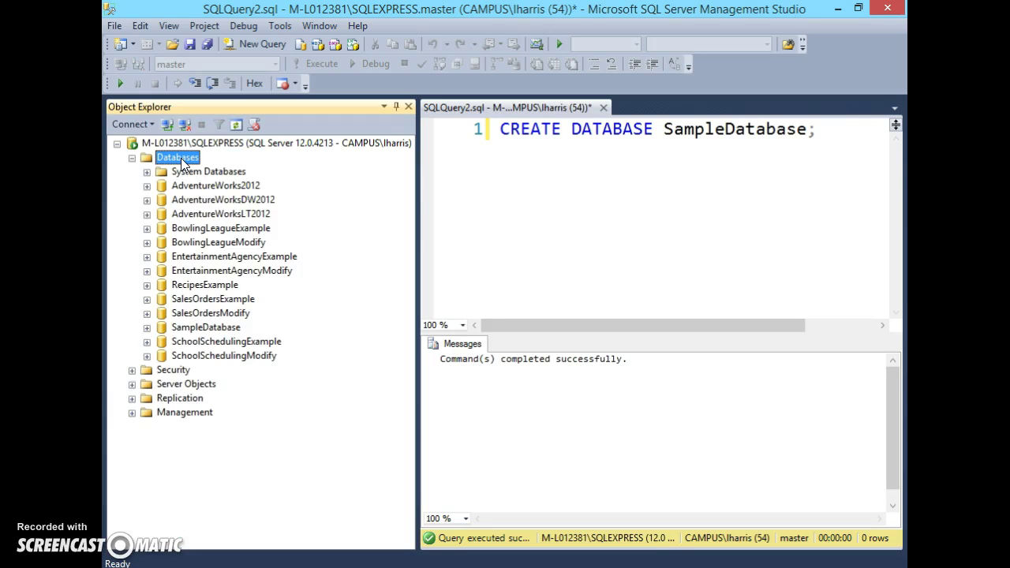
left_click(220, 328)
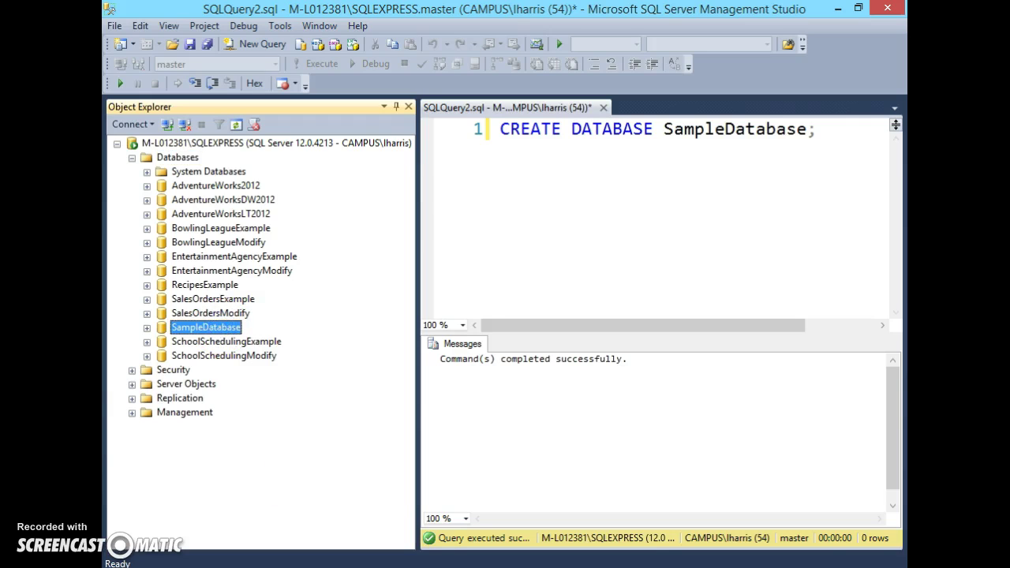
Step: Using the DROP syntax from the browser page, change the query to DROP DATABASE SampleDatabase, execute it and refresh the Databases list
left_click(213, 482)
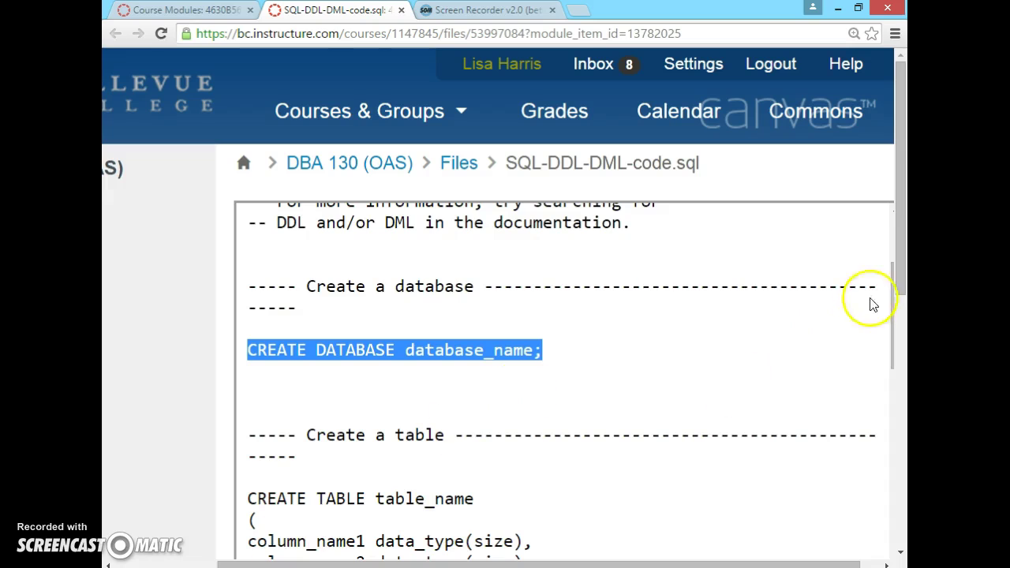
scroll(521, 430, "down", 2)
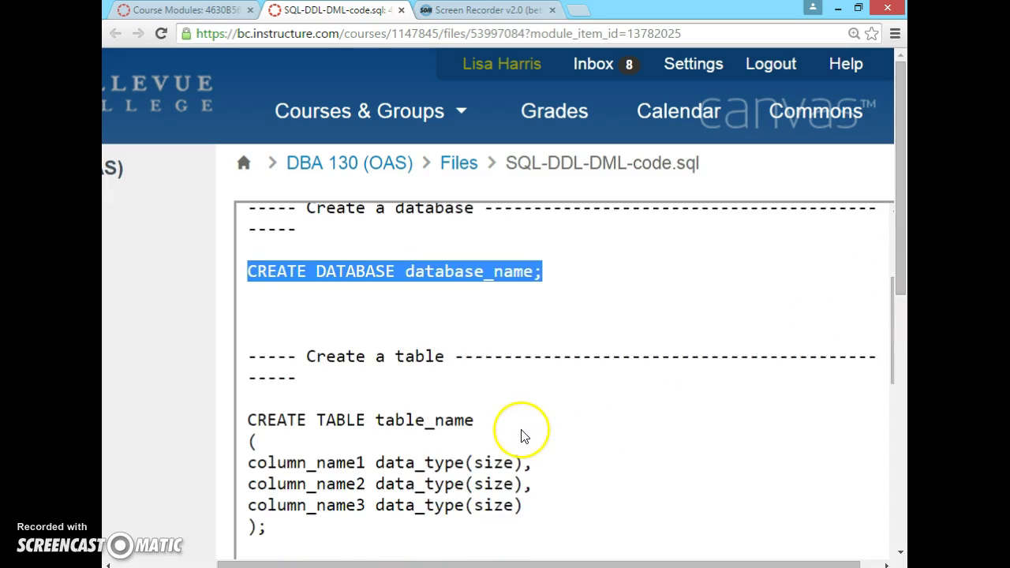
scroll(521, 431, "down", 2)
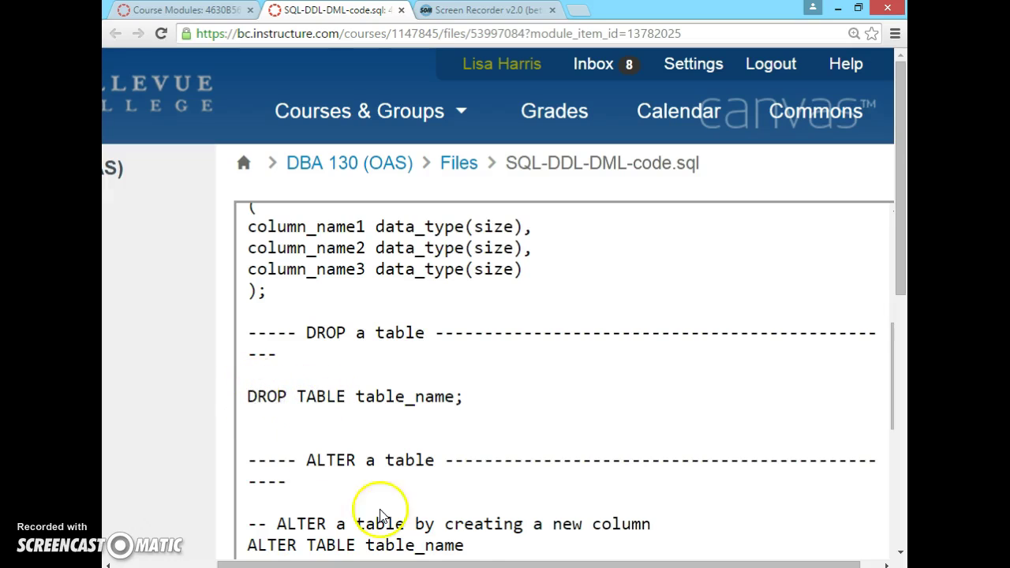
key("alt+Tab")
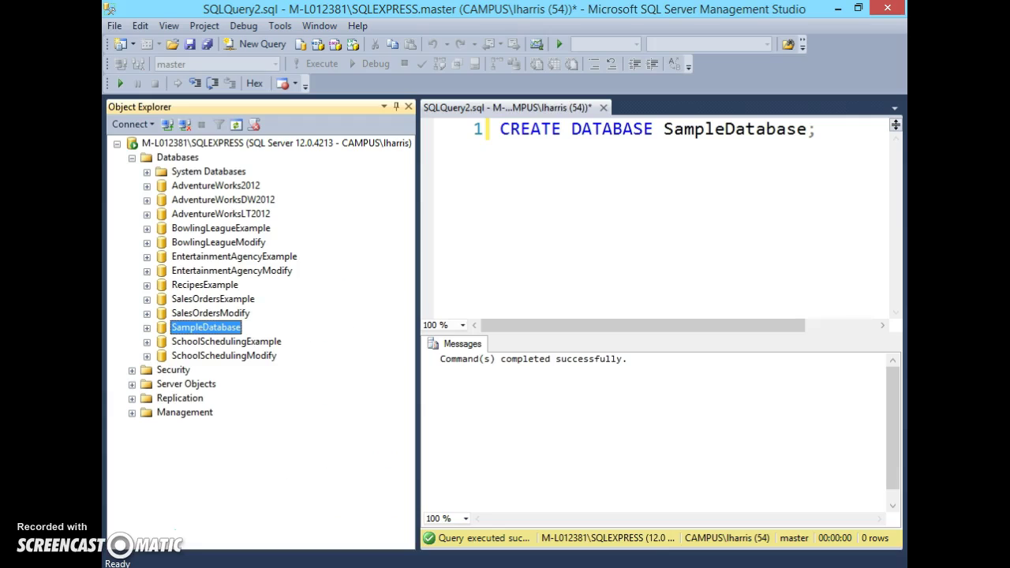
double_click(543, 128)
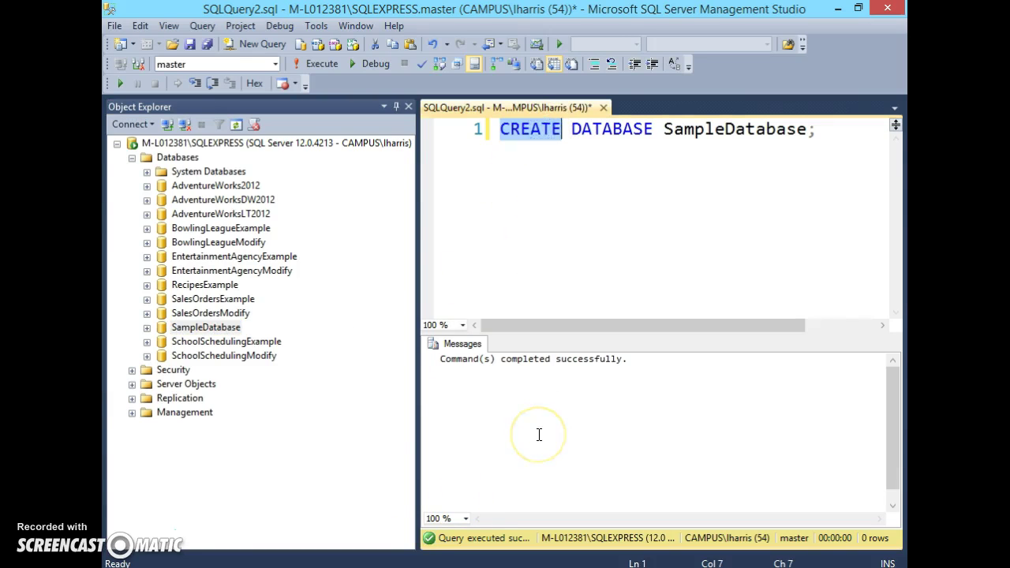
type("DRPO")
key("BackSpace")
key("BackSpace")
type("OP")
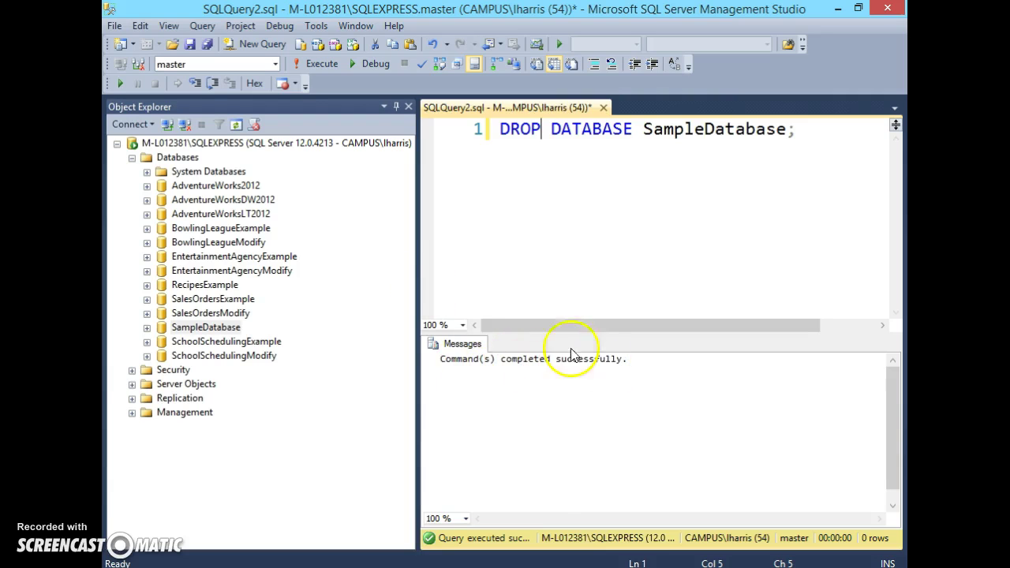
left_click(179, 158)
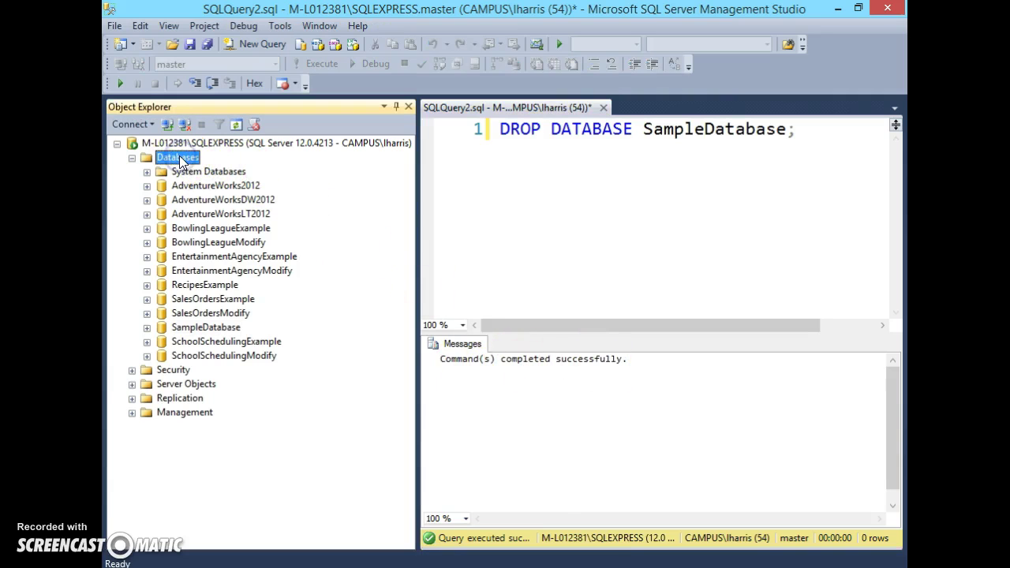
key("F5")
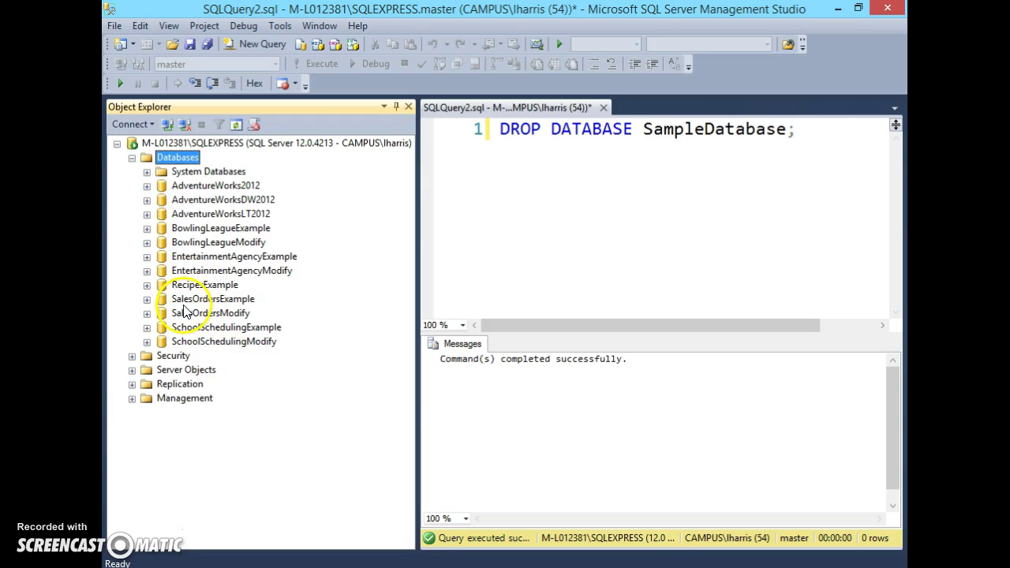
Step: Close the SQLQuery2.sql query without saving it
left_click(714, 161)
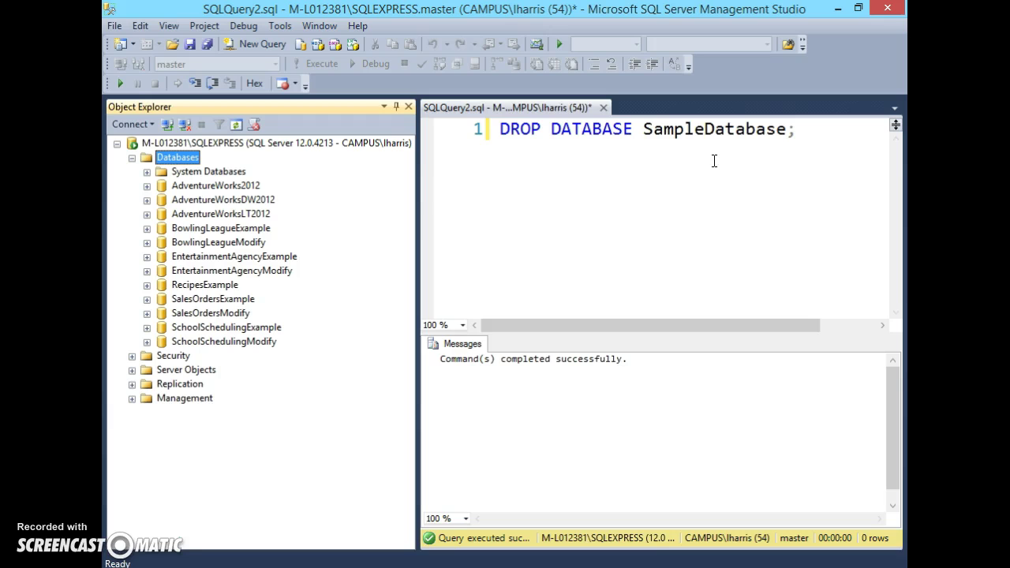
left_click(602, 108)
left_click(559, 395)
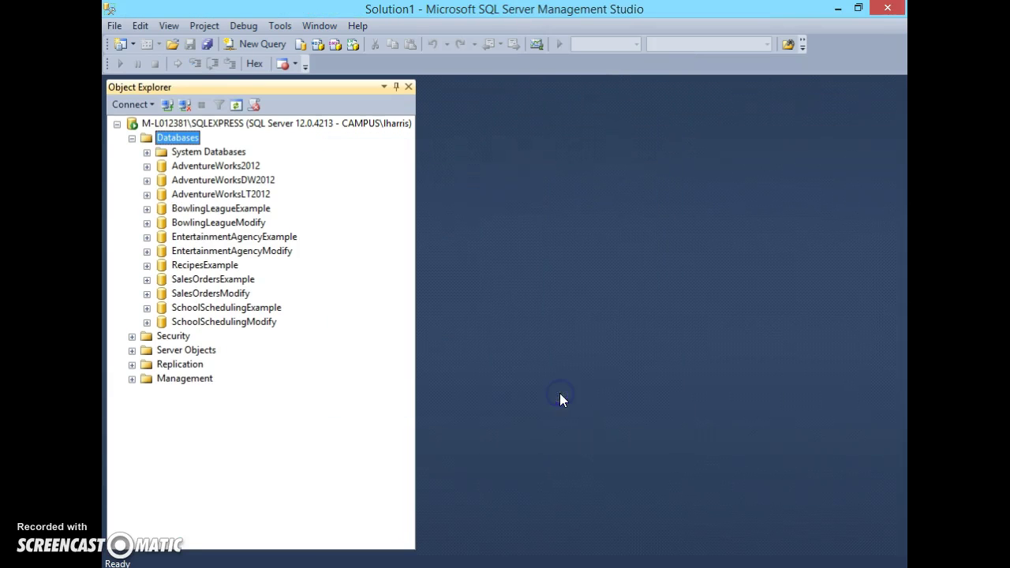
Step: Create a new database named ProductCategoryDatabase through the New Database dialog and refresh the Databases list
right_click(171, 137)
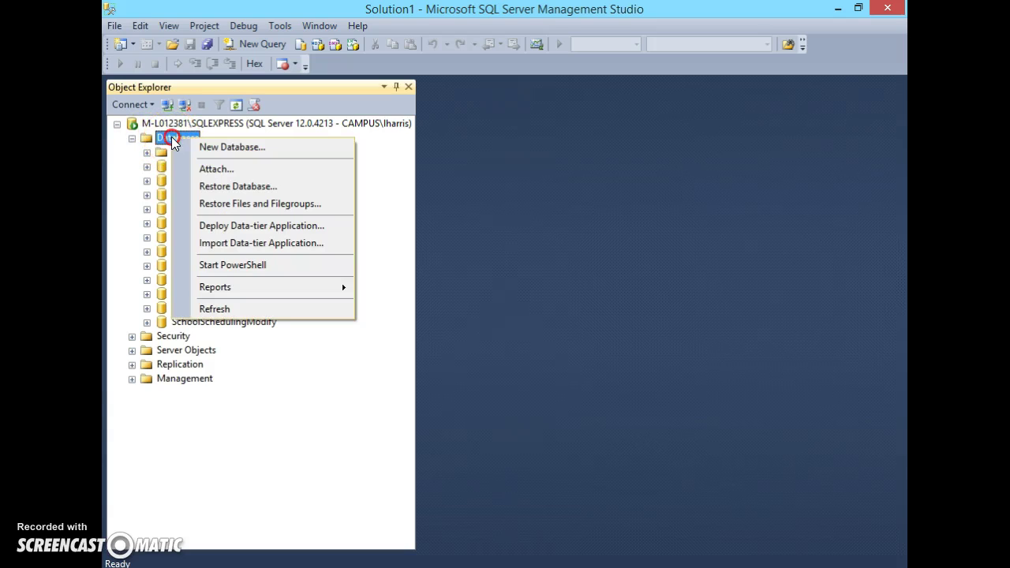
left_click(229, 147)
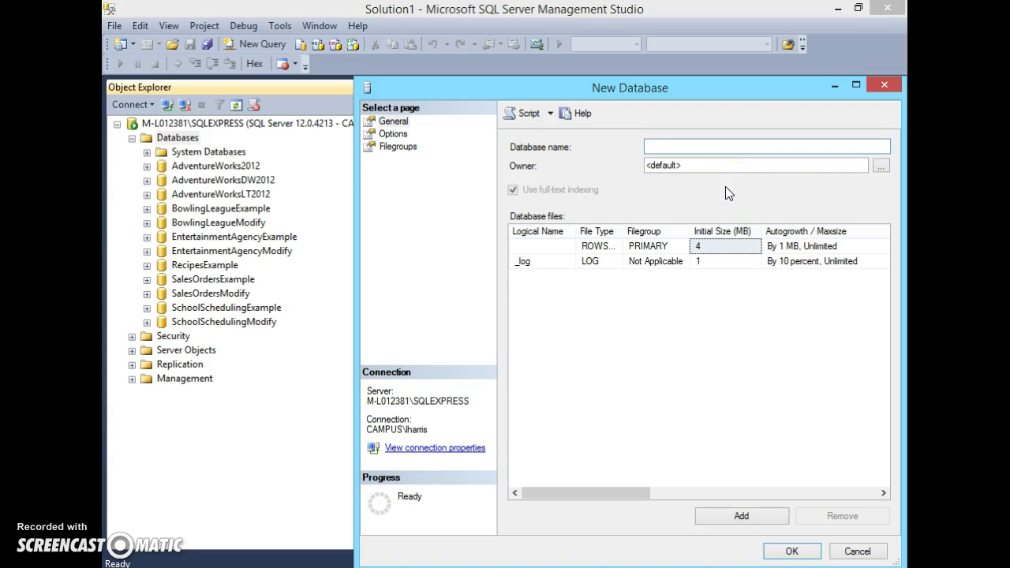
type("ProductCategoryDatabase")
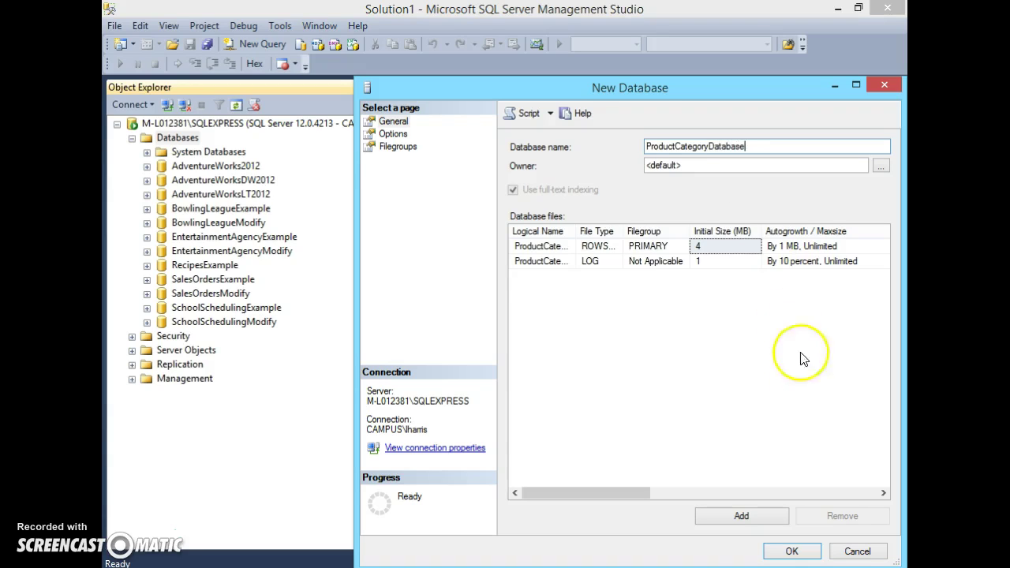
left_click(793, 552)
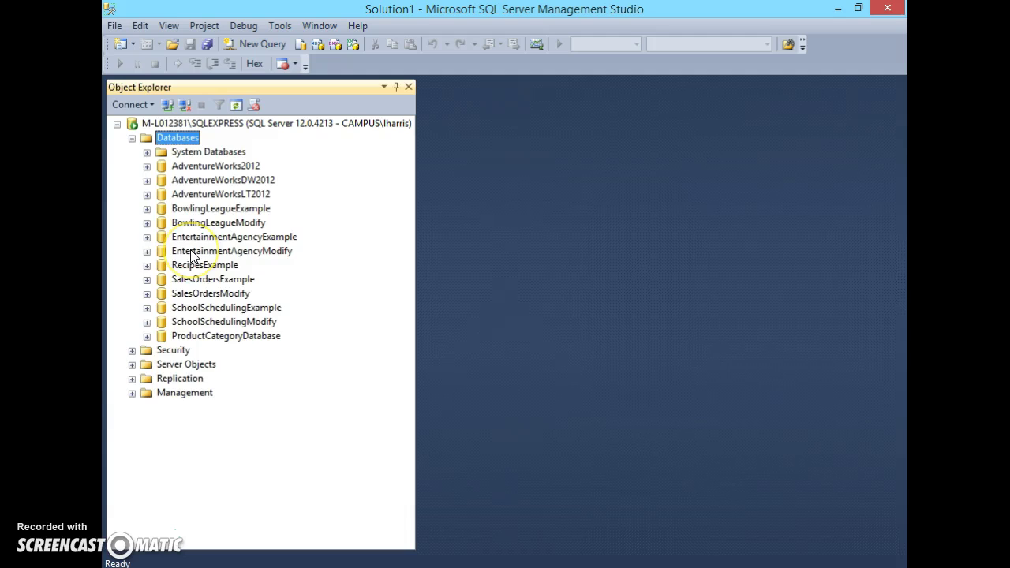
key("F5")
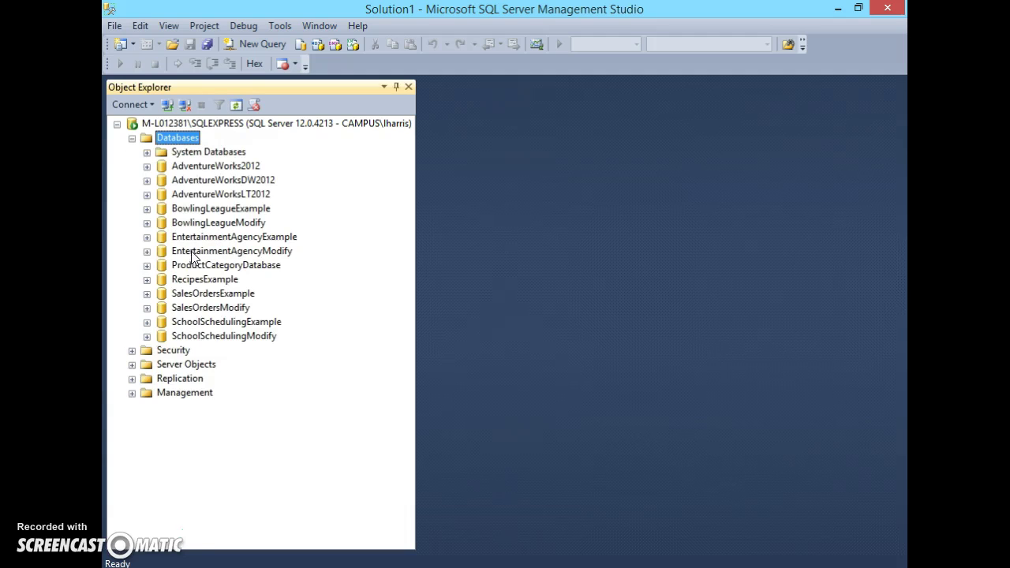
Step: Expand ProductCategoryDatabase to look over its Database Diagrams, Tables, Views and other folders, and collapse it again
left_click(198, 265)
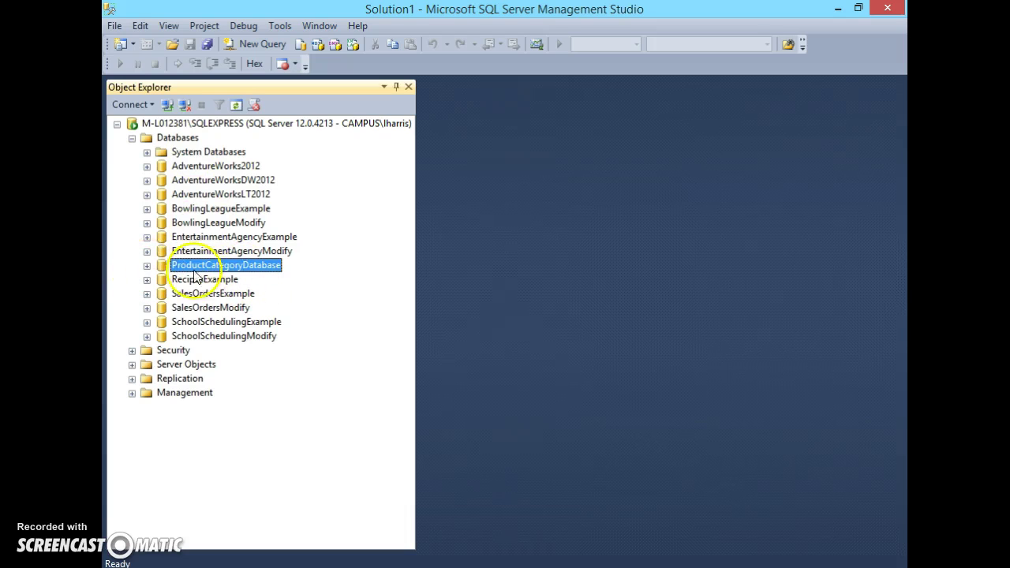
left_click(146, 265)
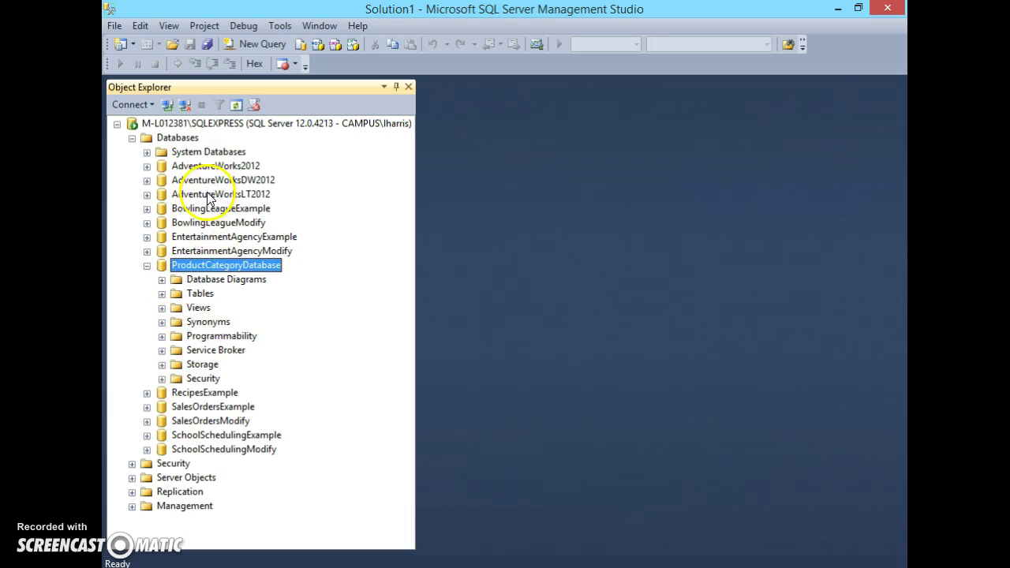
left_click(213, 281)
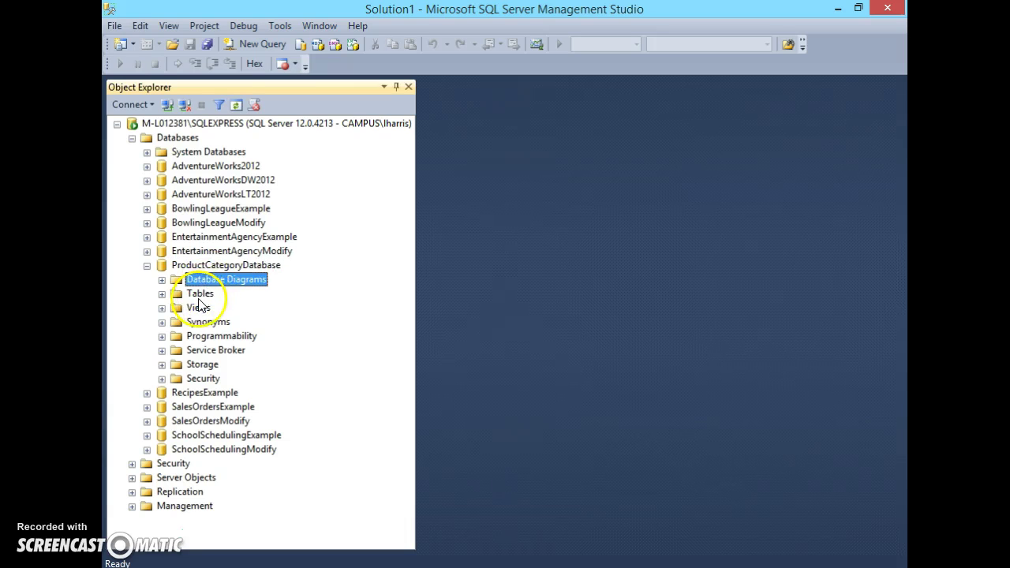
left_click(198, 308)
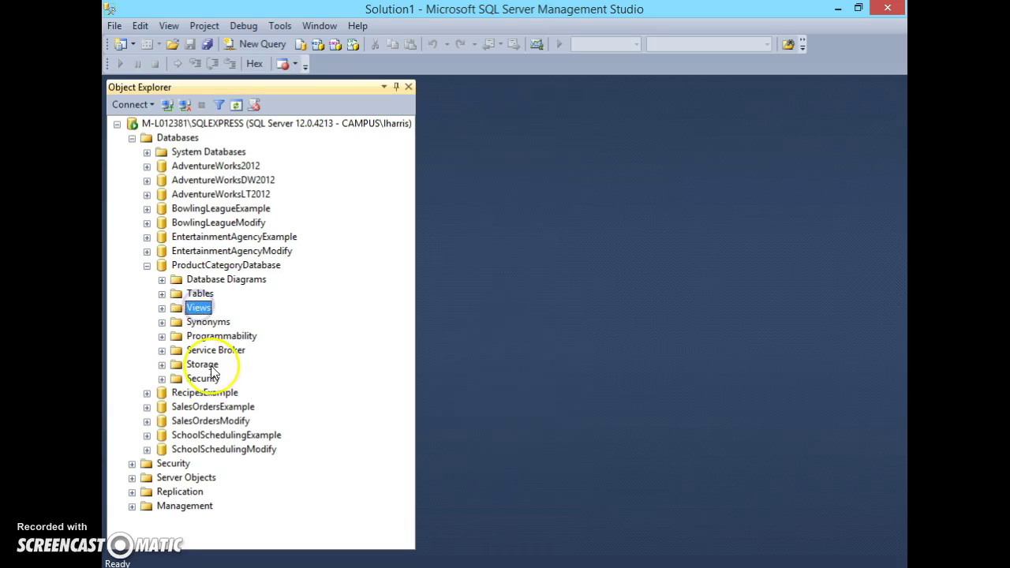
left_click(147, 267)
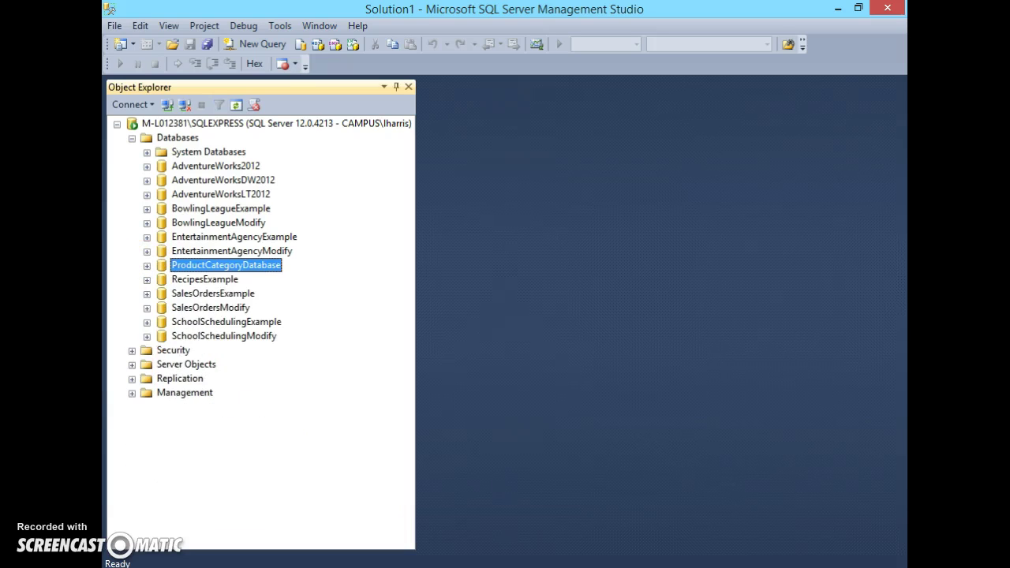
Step: Switch to the SQL-DDL-DML-code.sql page in the browser and highlight the CREATE TABLE syntax block
mouse_move(415, 567)
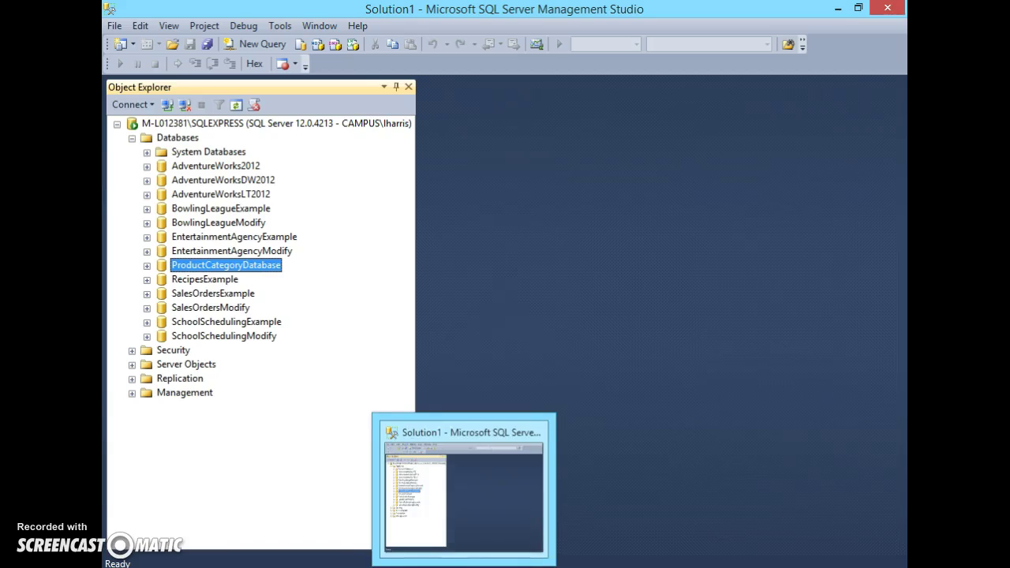
left_click(415, 567)
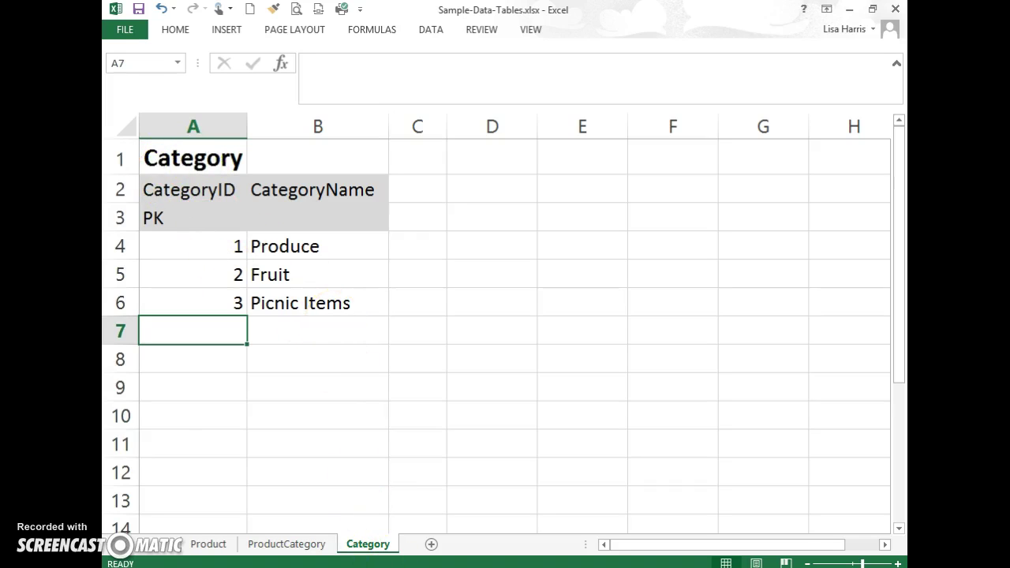
key("alt+Tab")
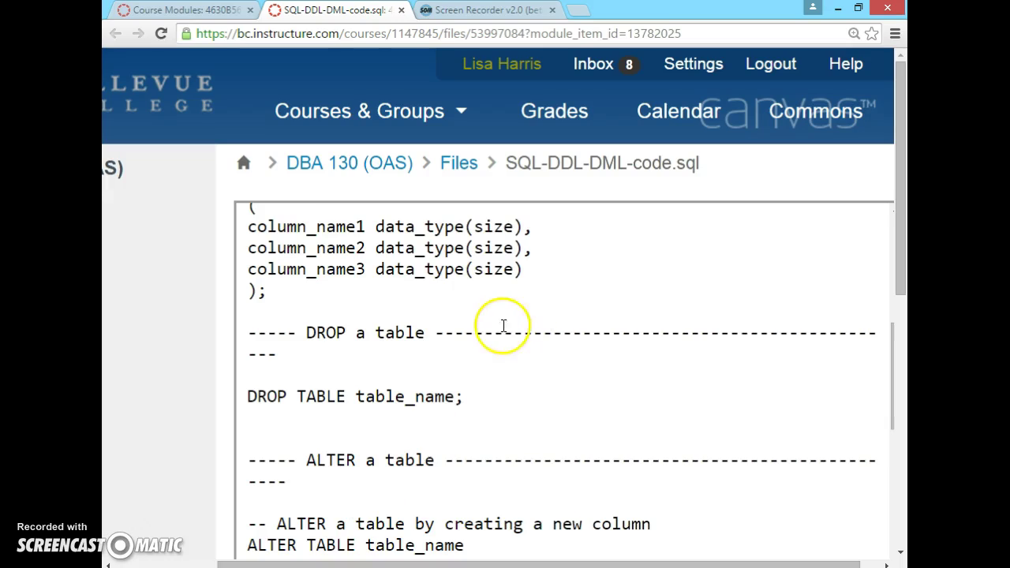
scroll(419, 378, "down", 1)
scroll(422, 375, "up", 3)
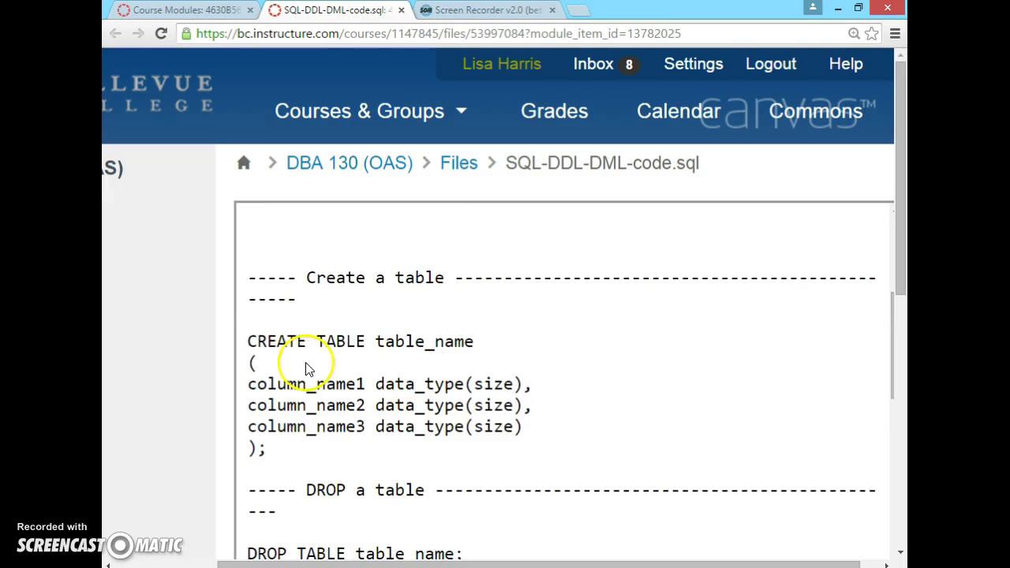
left_click(249, 339)
left_click_drag(250, 339, 300, 443)
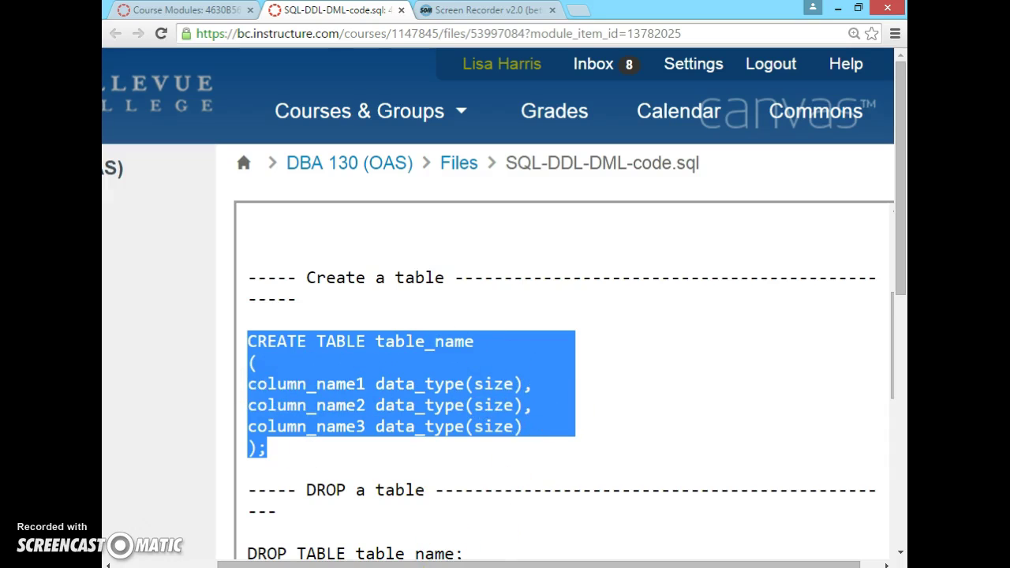
Step: Switch to the Sample-Data-Tables.xlsx workbook in Excel and examine the title, key, header and data rows on the Category and ProductCategory sheets
mouse_move(415, 567)
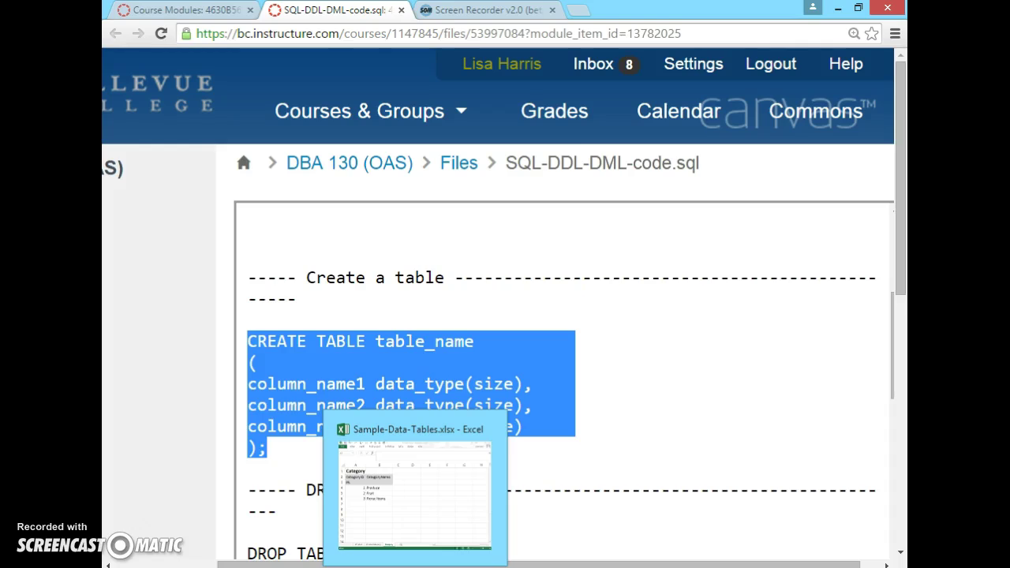
left_click(415, 567)
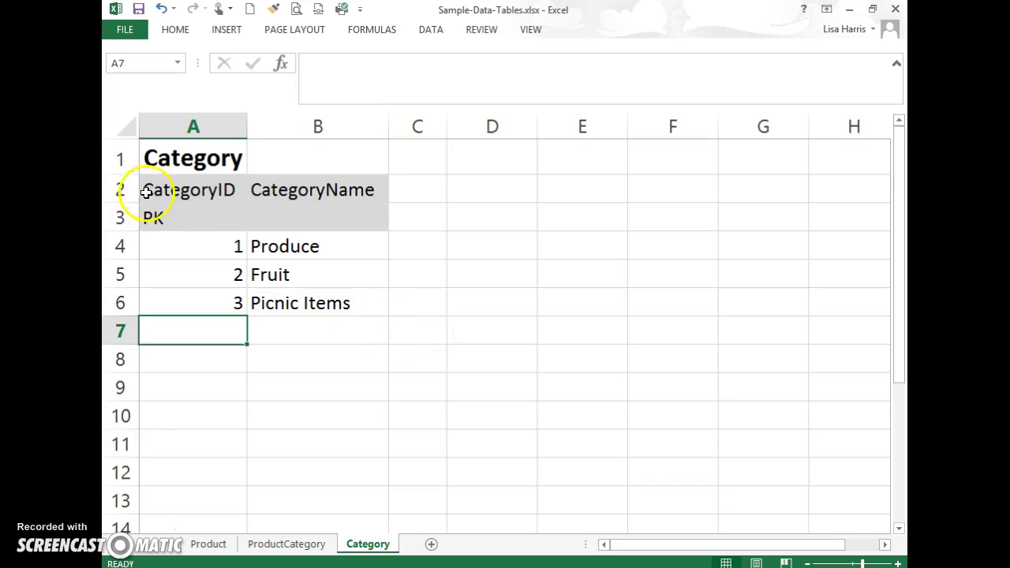
left_click(124, 158)
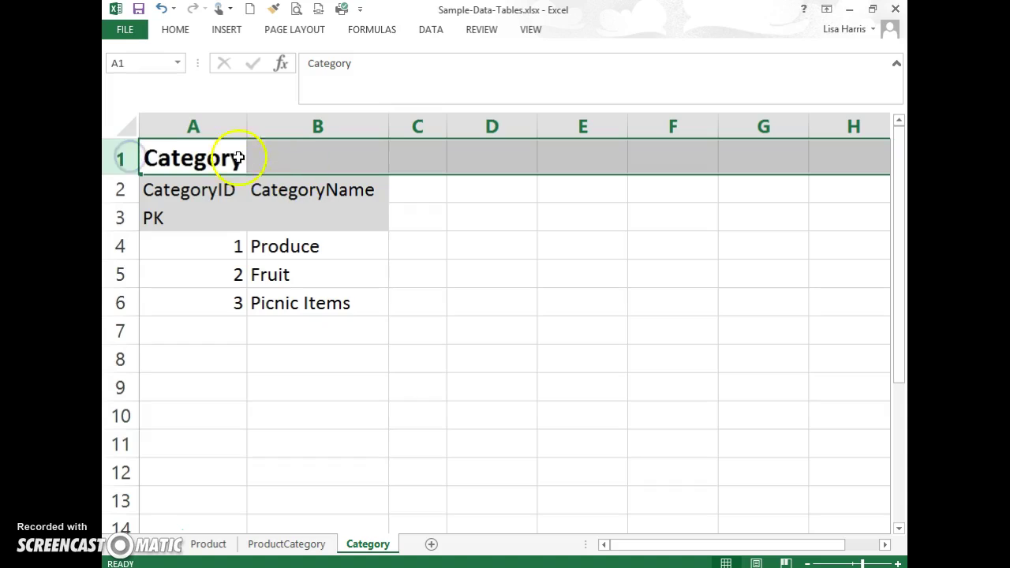
left_click(123, 217)
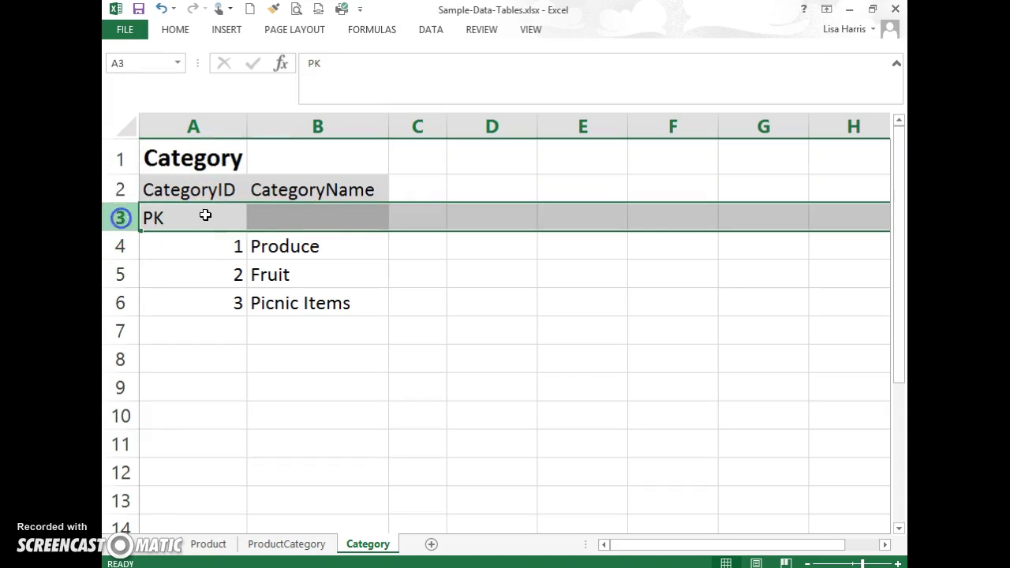
left_click(267, 544)
left_click(114, 226)
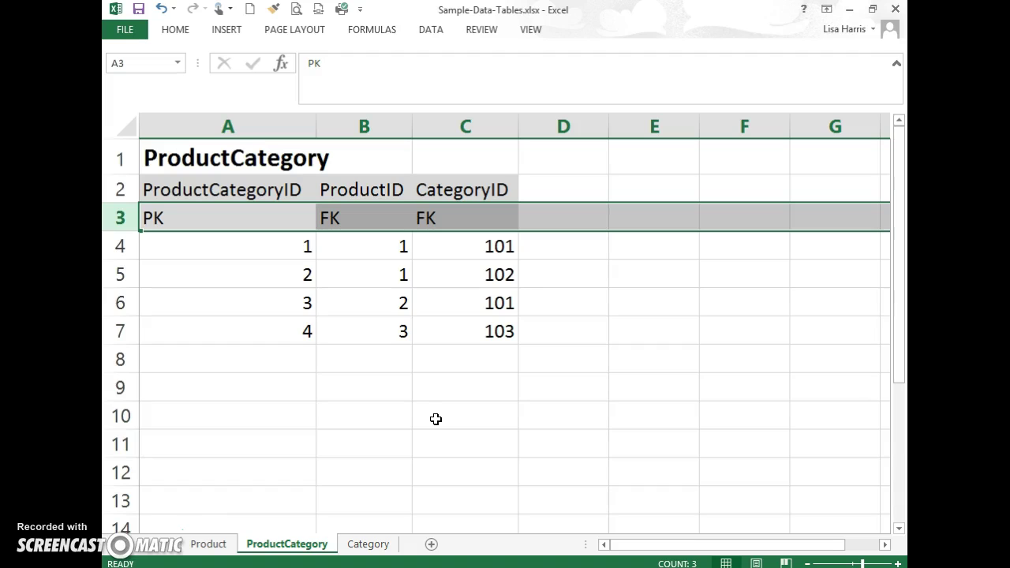
left_click_drag(261, 190, 475, 207)
left_click_drag(255, 241, 448, 331)
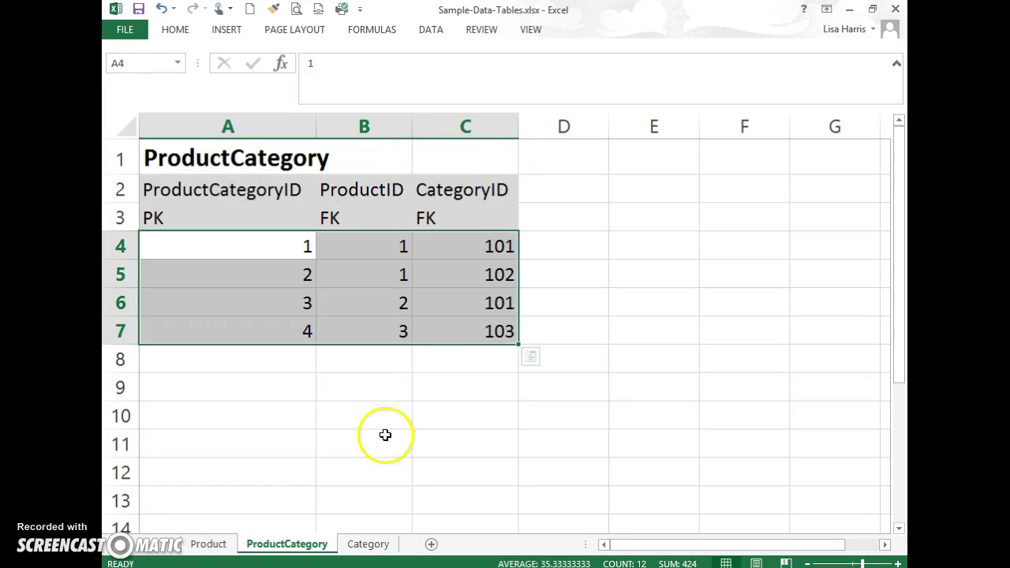
Step: Delete the table title row from the Product sheet
left_click(220, 550)
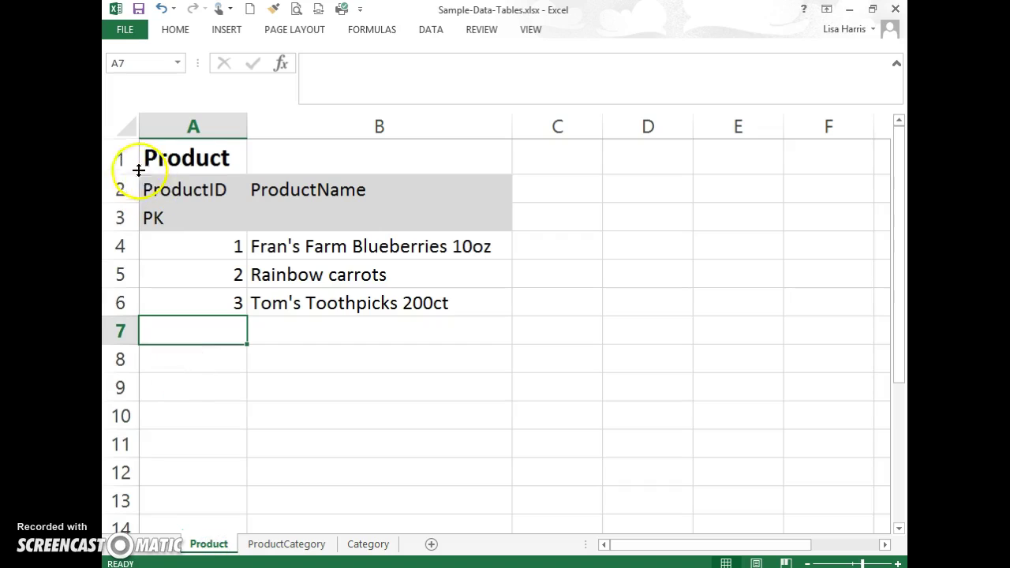
left_click(123, 158)
right_click(125, 157)
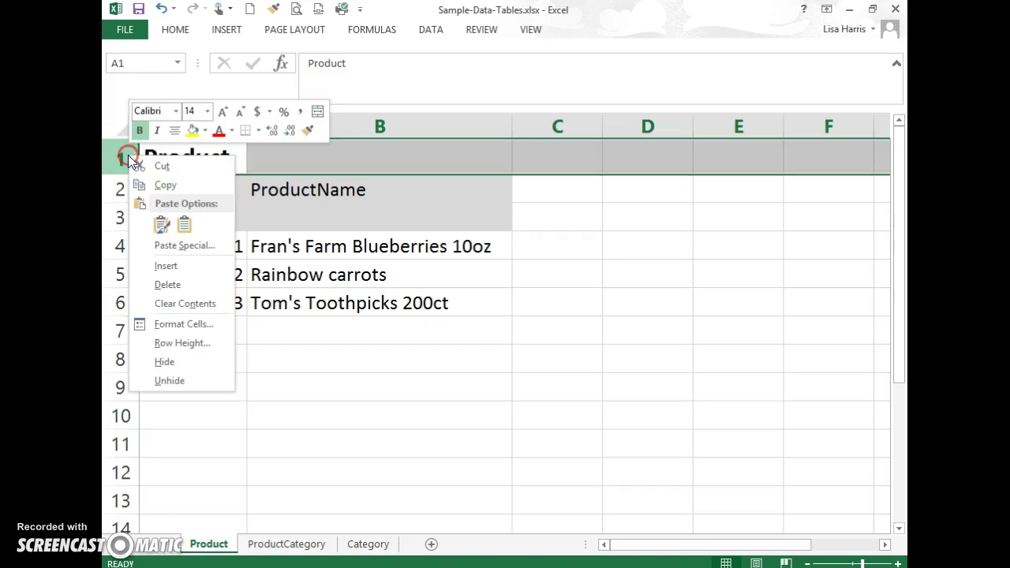
left_click(186, 281)
Step: Delete the table title row from the ProductCategory sheet
left_click(287, 543)
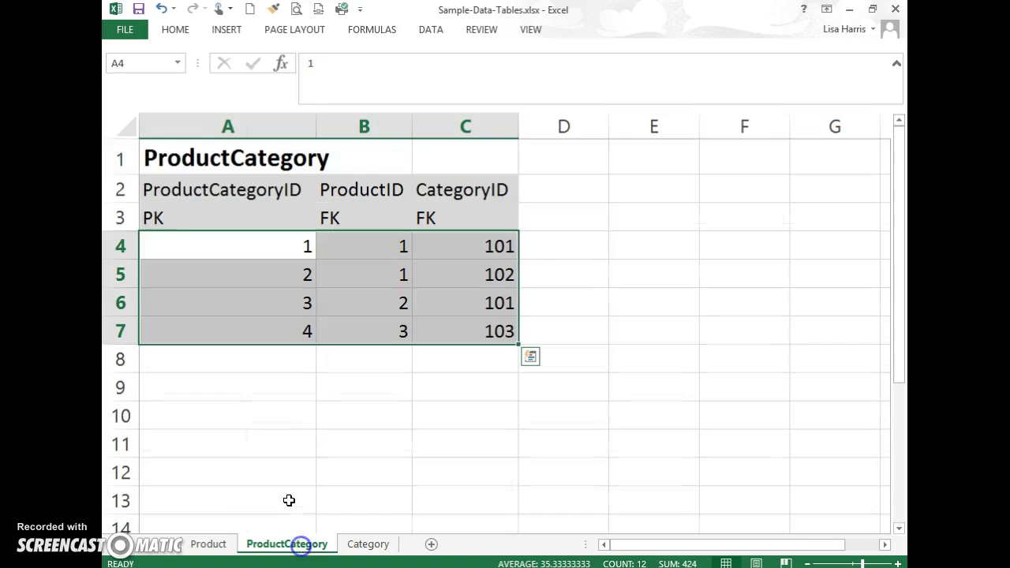
left_click(123, 158)
right_click(123, 157)
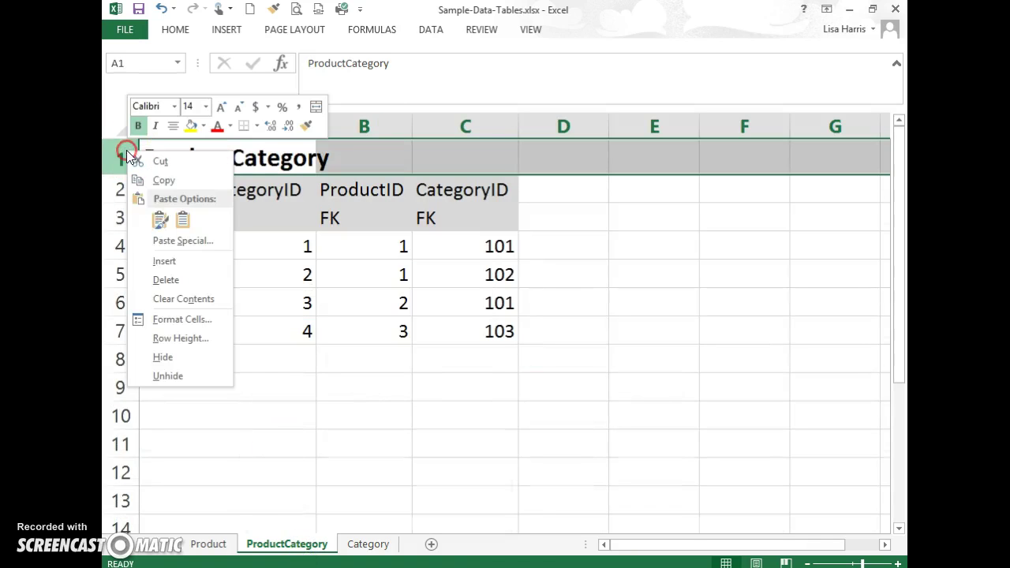
left_click(171, 278)
Step: Delete the table title row from the Category sheet
left_click(367, 543)
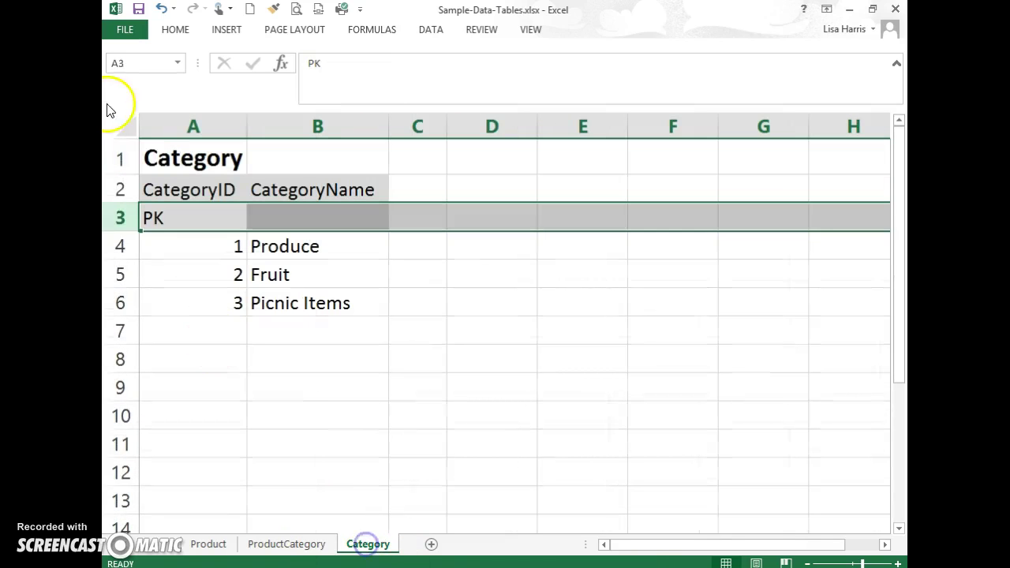
left_click(120, 157)
right_click(121, 156)
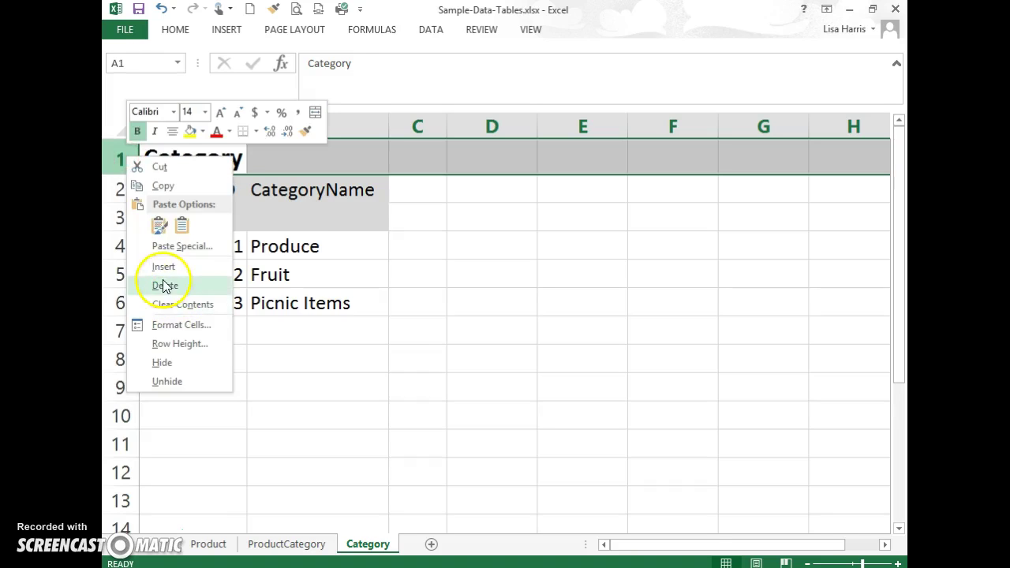
left_click(165, 282)
Step: Delete the PK key-label row from the Product sheet
left_click(207, 545)
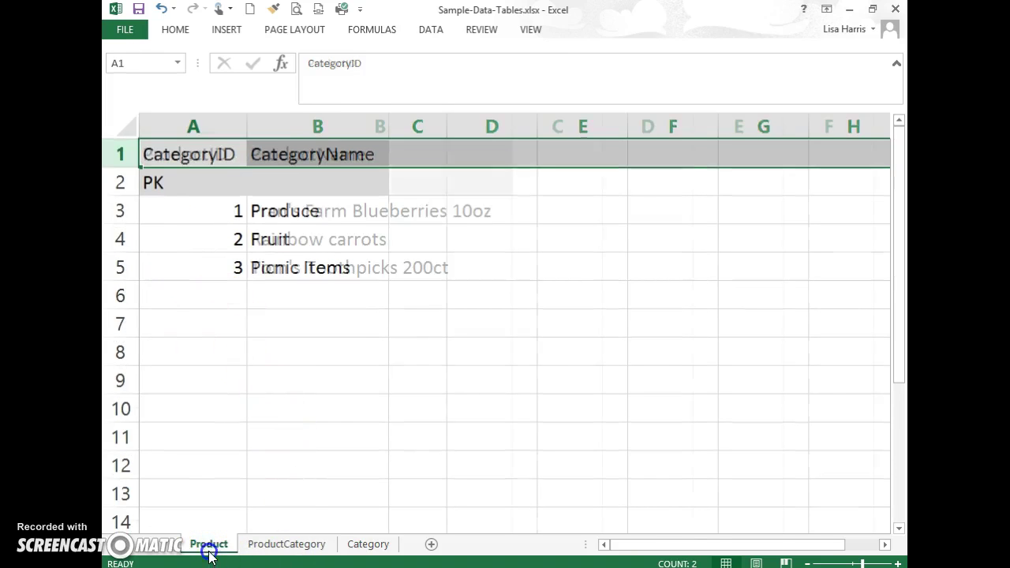
left_click(123, 181)
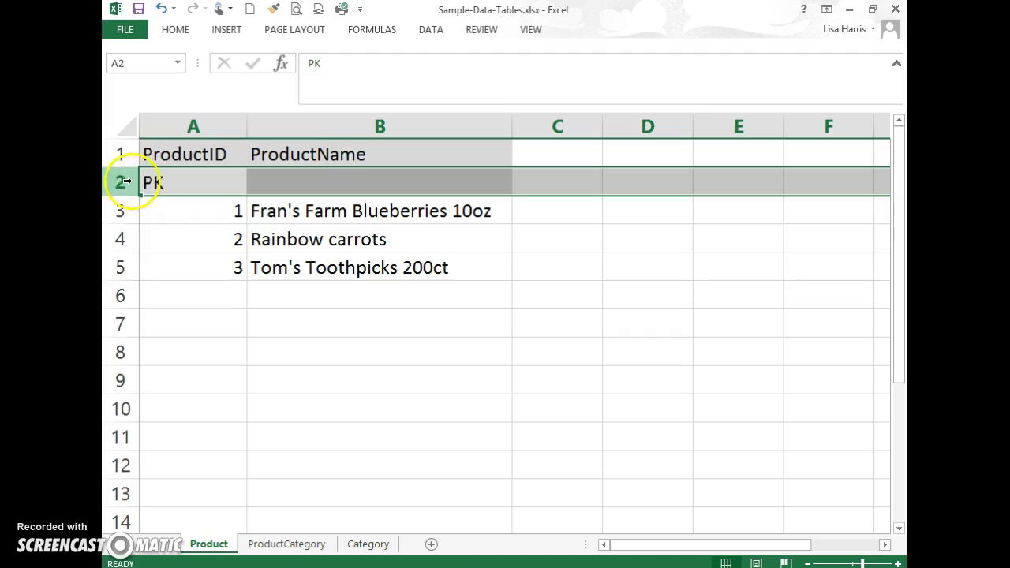
right_click(125, 181)
left_click(164, 310)
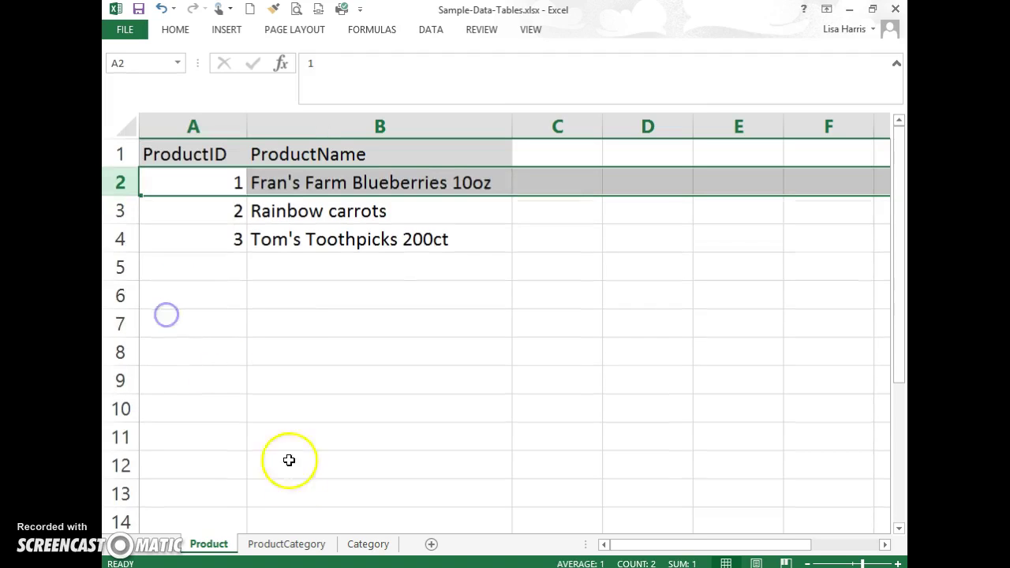
Step: Delete the row of PK and FK key labels from the ProductCategory sheet
left_click(292, 544)
left_click(120, 181)
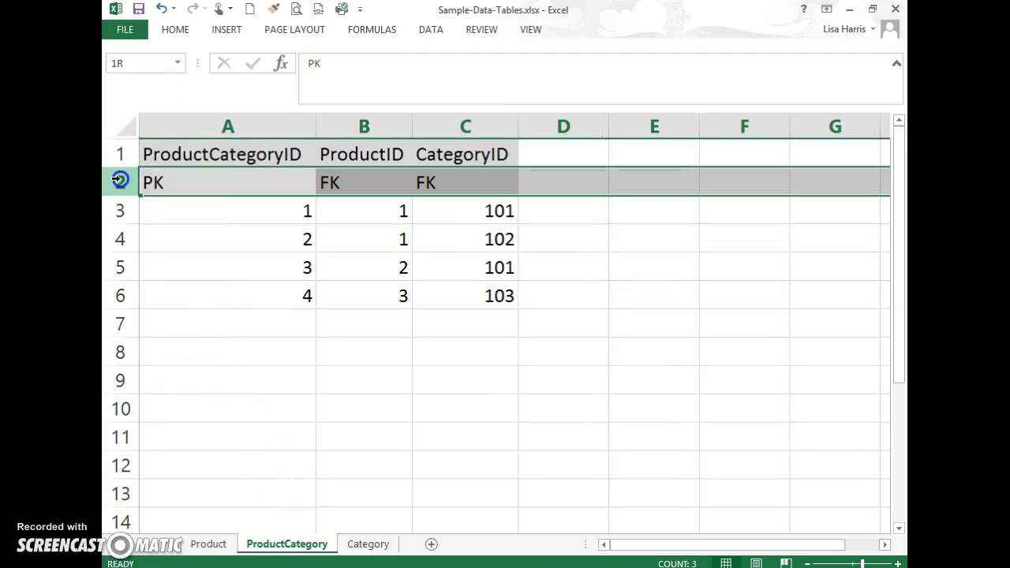
right_click(120, 180)
left_click(178, 308)
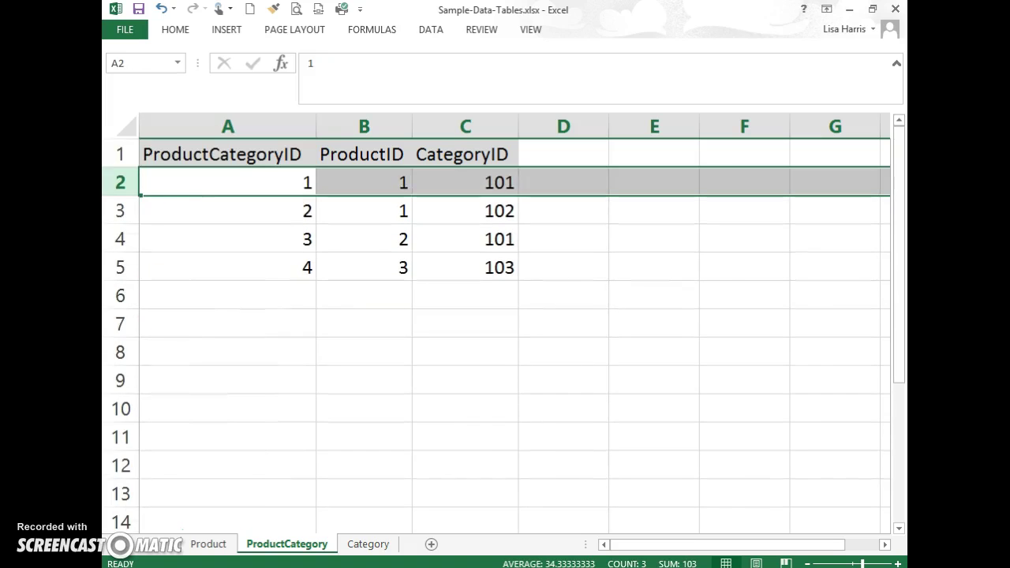
Step: Delete the PK key-label row from the Category sheet and deselect the row
left_click(368, 544)
left_click(123, 183)
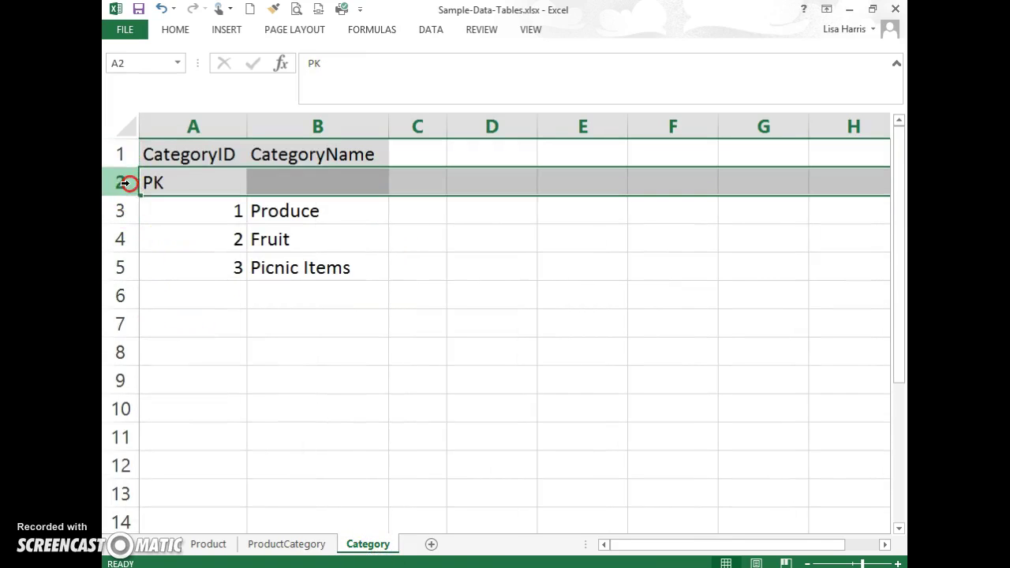
right_click(126, 185)
left_click(186, 313)
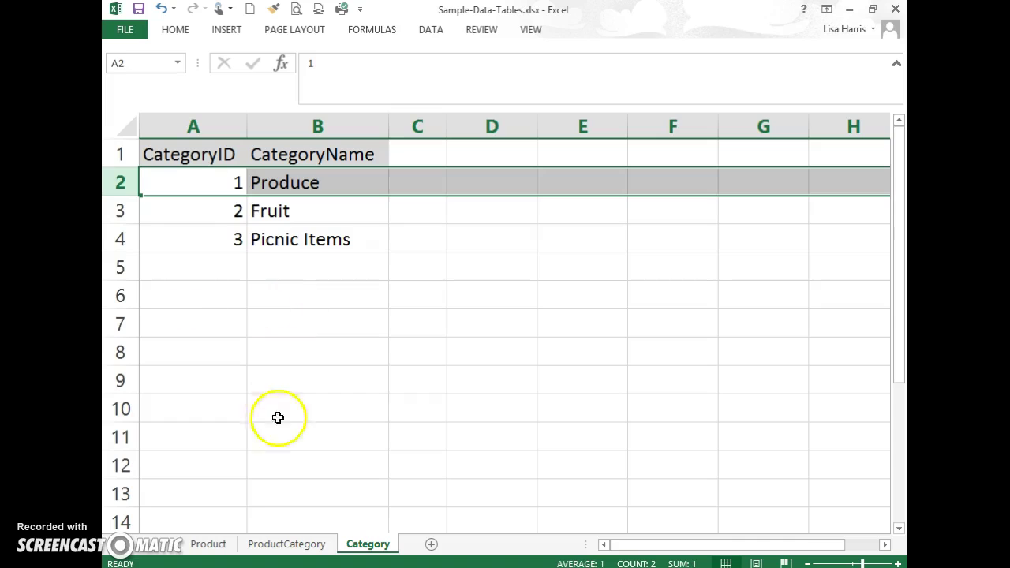
left_click(236, 464)
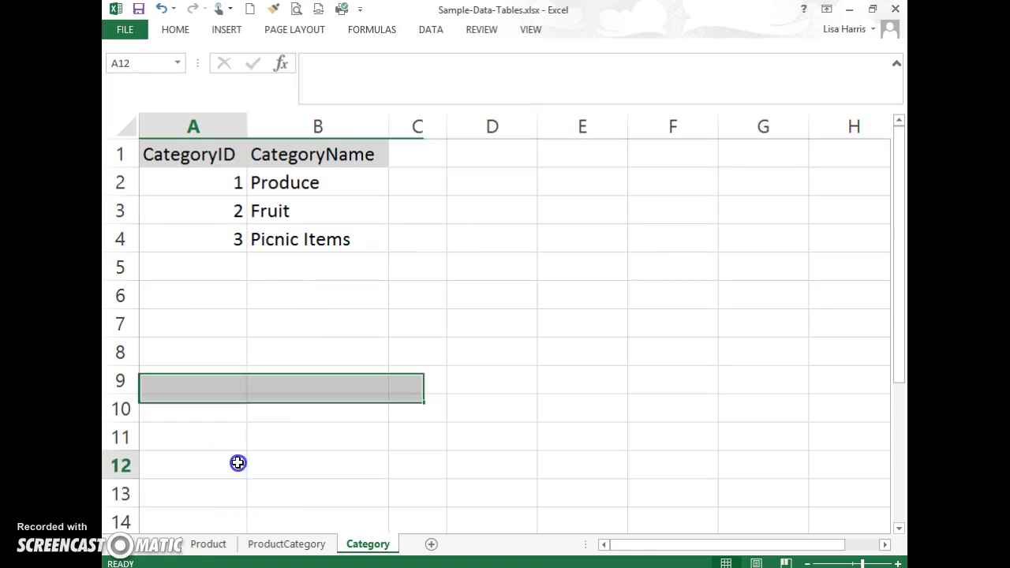
Step: Check the cleaned Product, ProductCategory and Category sheets and save the workbook
left_click(210, 545)
left_click(278, 545)
left_click(374, 546)
left_click(289, 545)
left_click(209, 545)
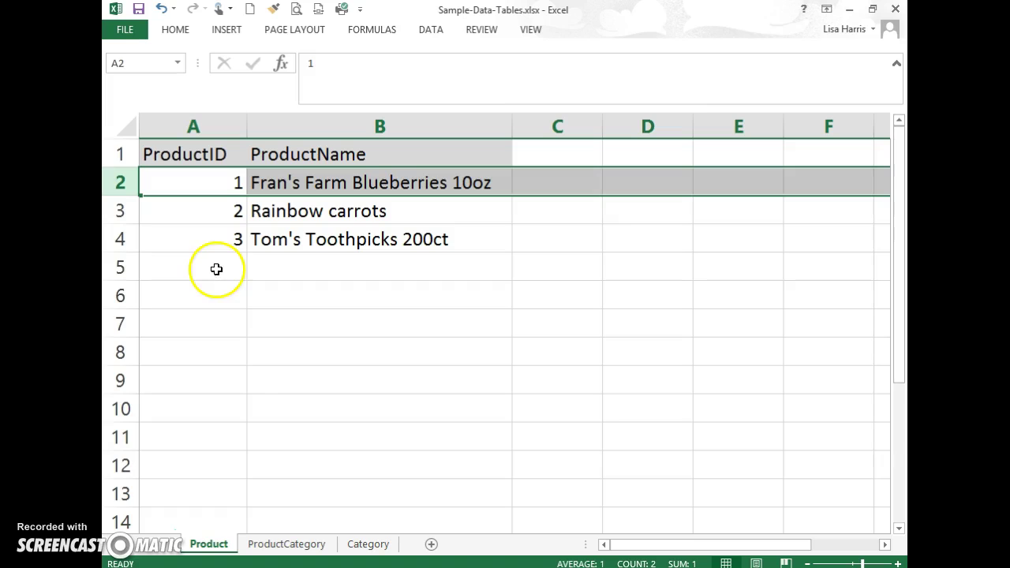
left_click(139, 10)
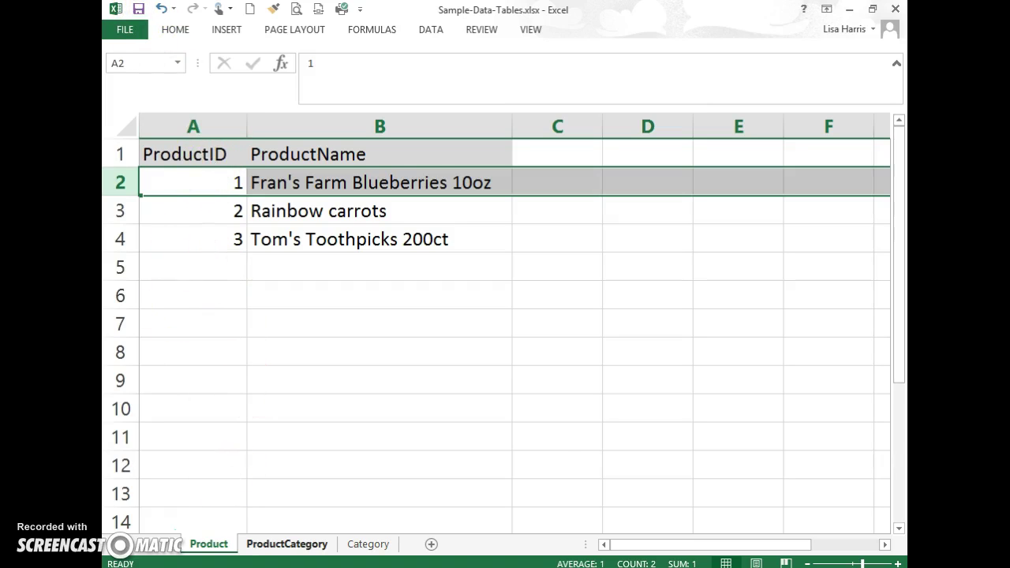
Step: Switch to SQL Server Management Studio, start the Import Data task for ProductCategoryDatabase and pass the wizard's welcome page
left_click(426, 474)
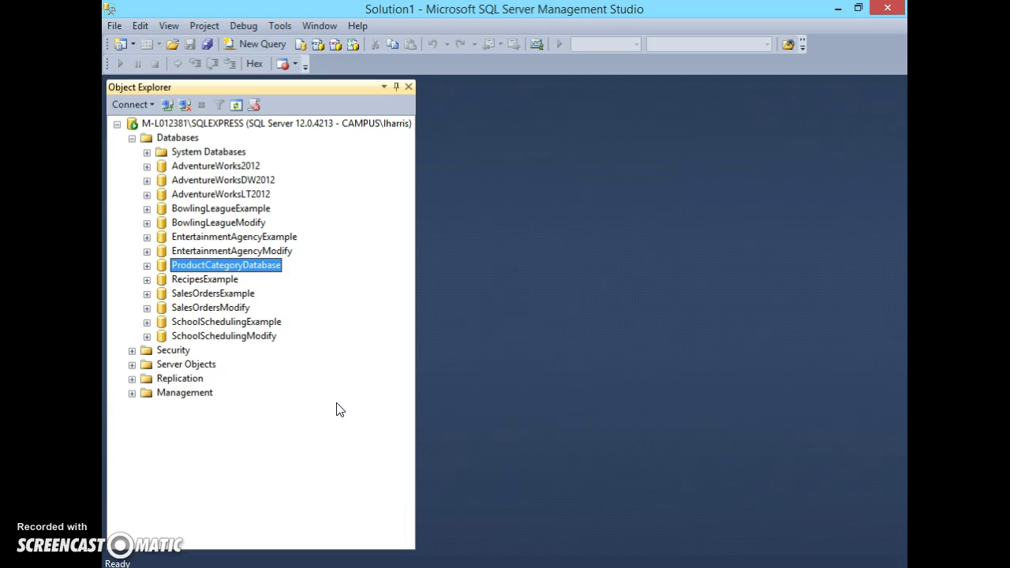
left_click(238, 268)
right_click(238, 268)
left_click(337, 267)
right_click(259, 268)
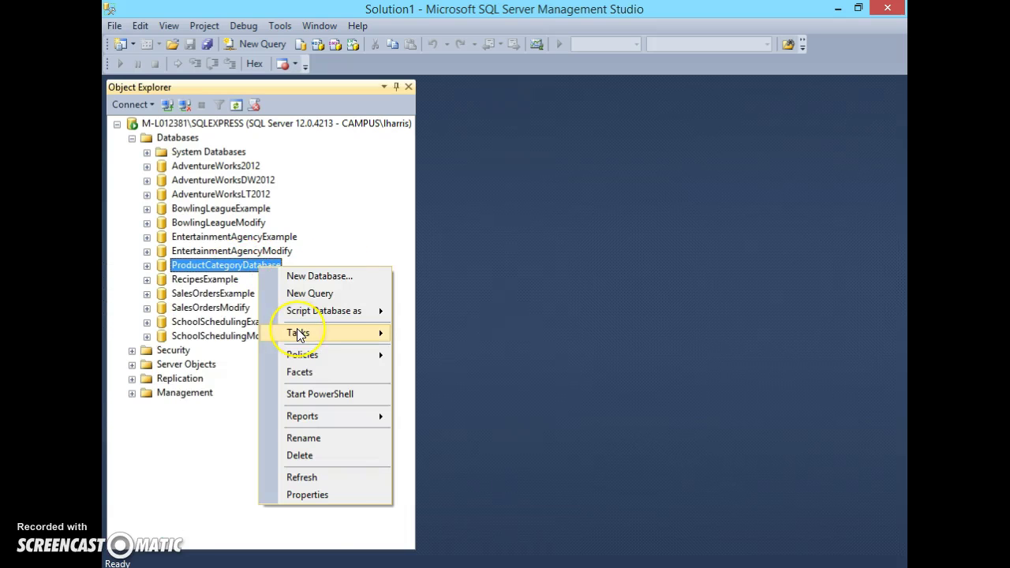
mouse_move(297, 334)
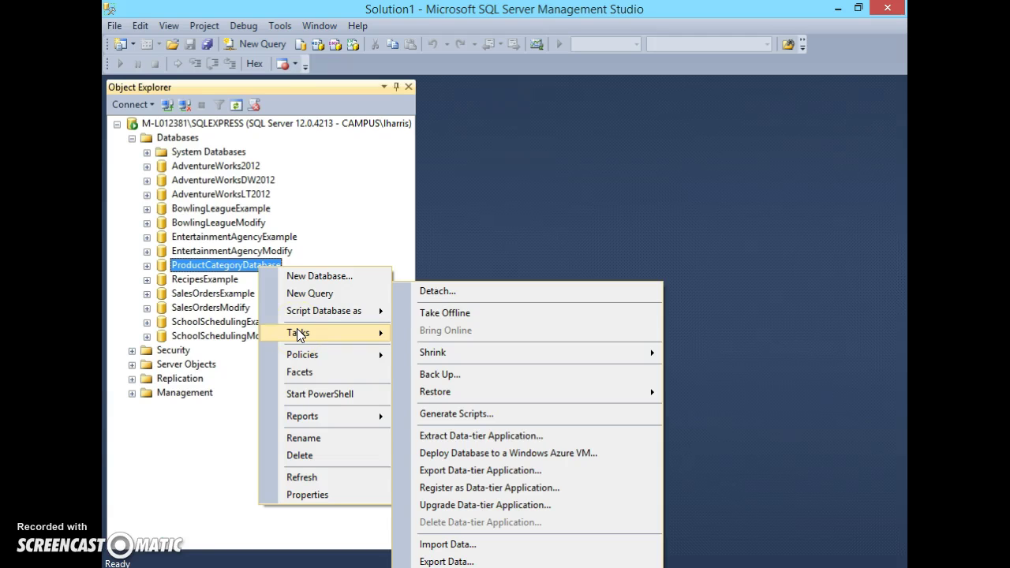
left_click(464, 546)
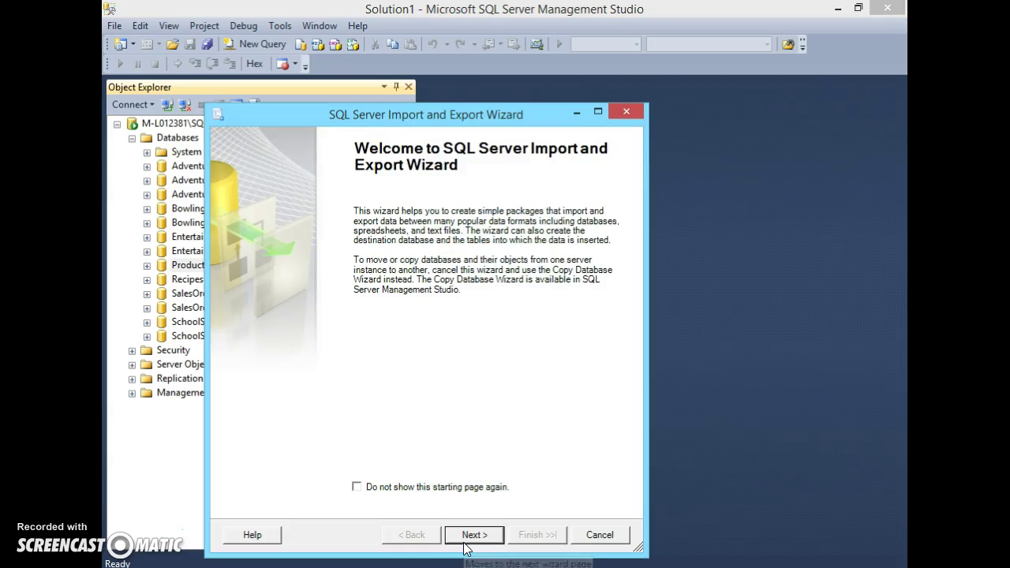
left_click(468, 539)
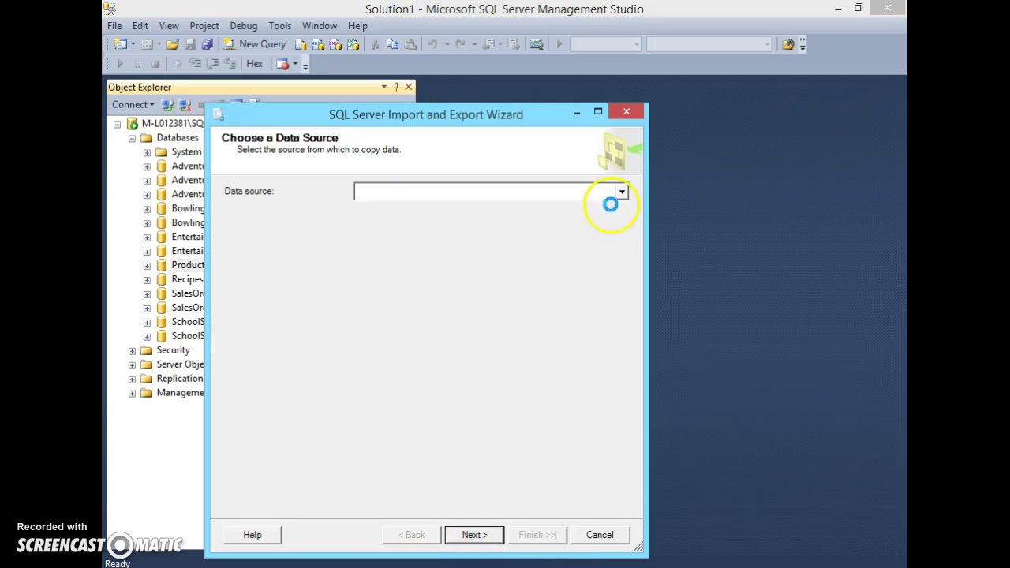
Step: Set the data source to Microsoft Excel, using Sample-Data-Tables.xlsx from the Summer 2015\130\Module 7 folder
left_click(621, 191)
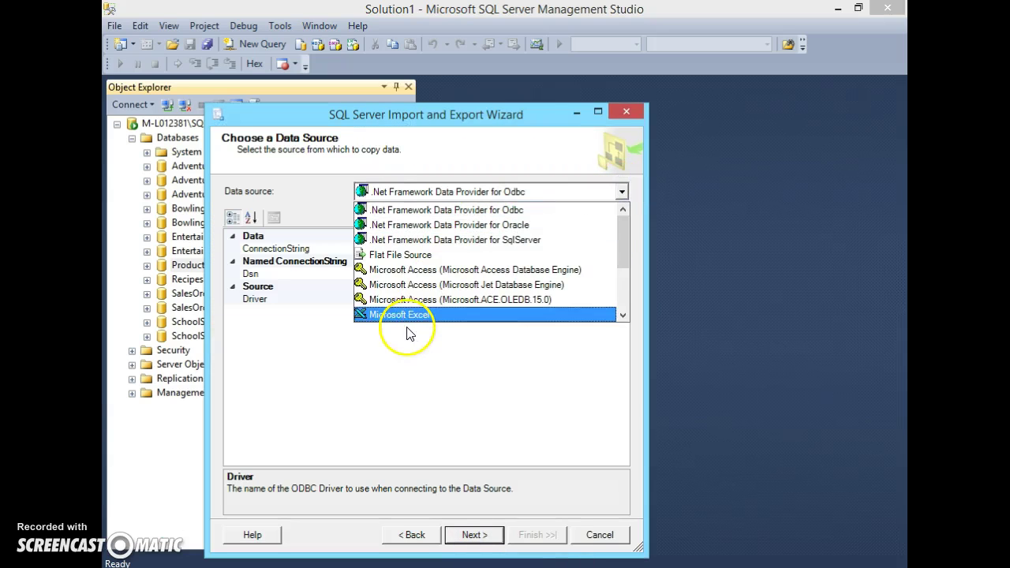
left_click(401, 316)
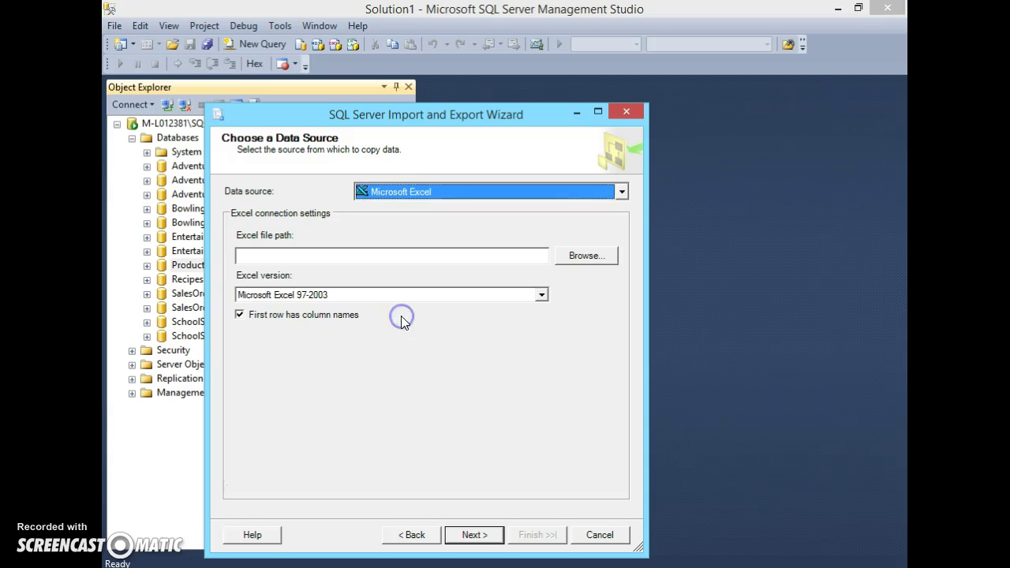
left_click(581, 258)
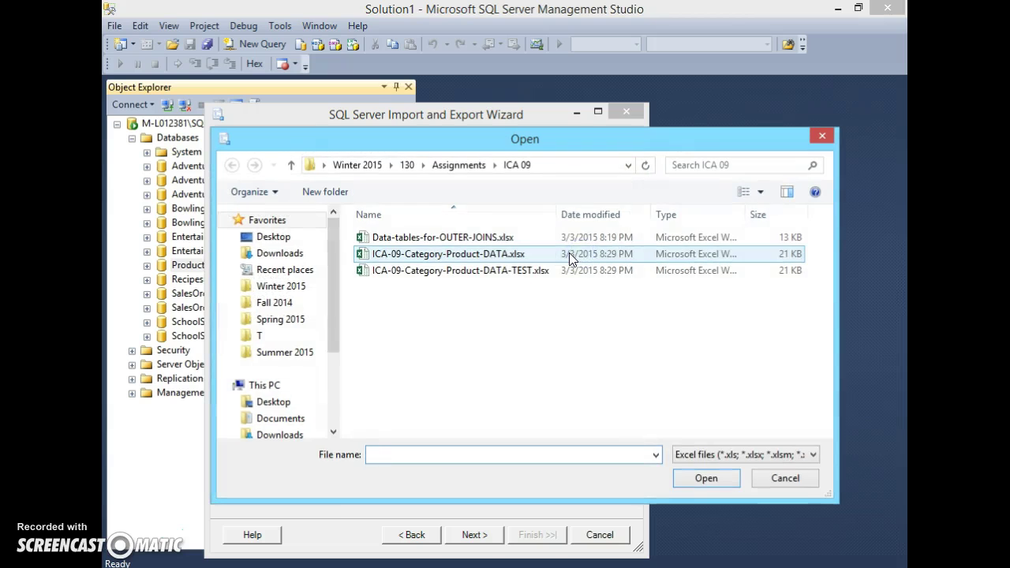
left_click(297, 355)
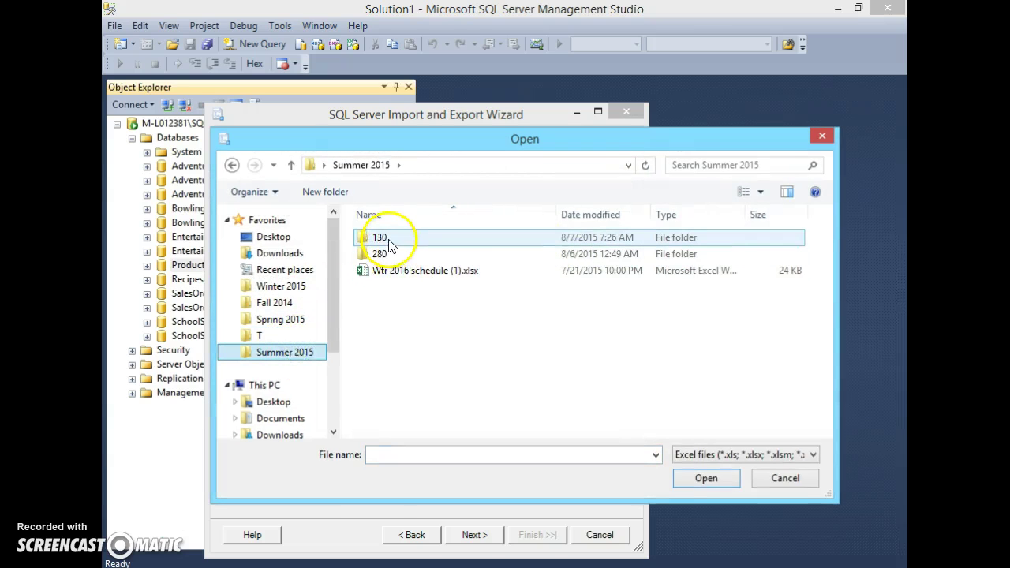
double_click(385, 239)
double_click(406, 303)
left_click(411, 236)
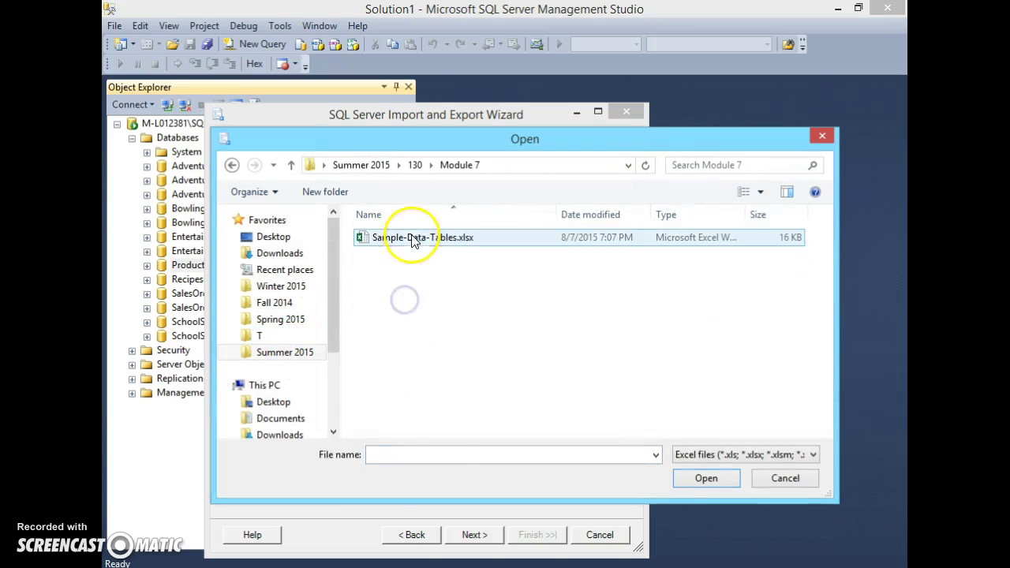
double_click(399, 239)
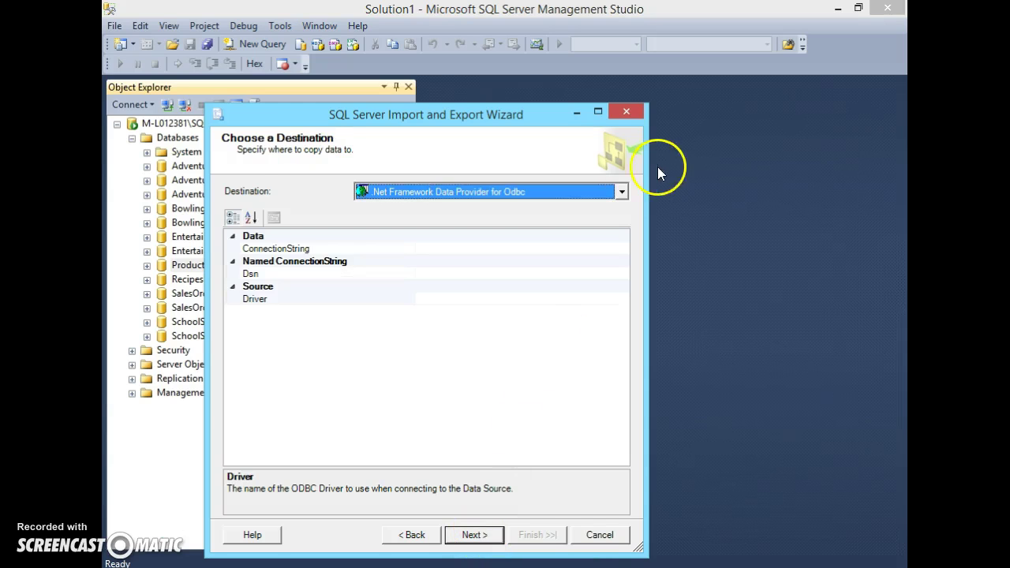
Step: Set the import destination to SQL Server Native Client 11.0 with ProductCategoryDatabase, and accept copying data from tables or views
left_click(622, 191)
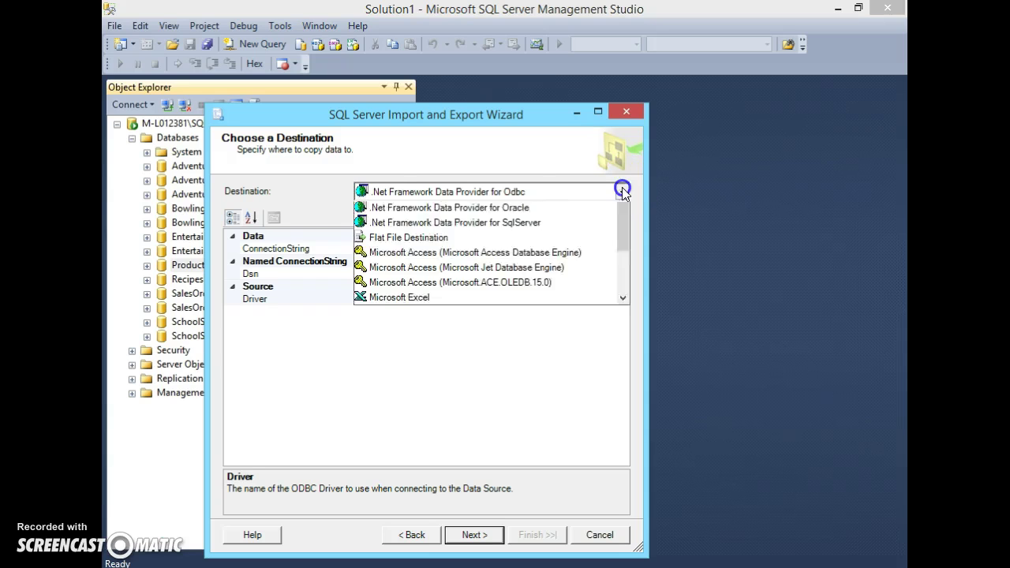
left_click_drag(623, 233, 629, 280)
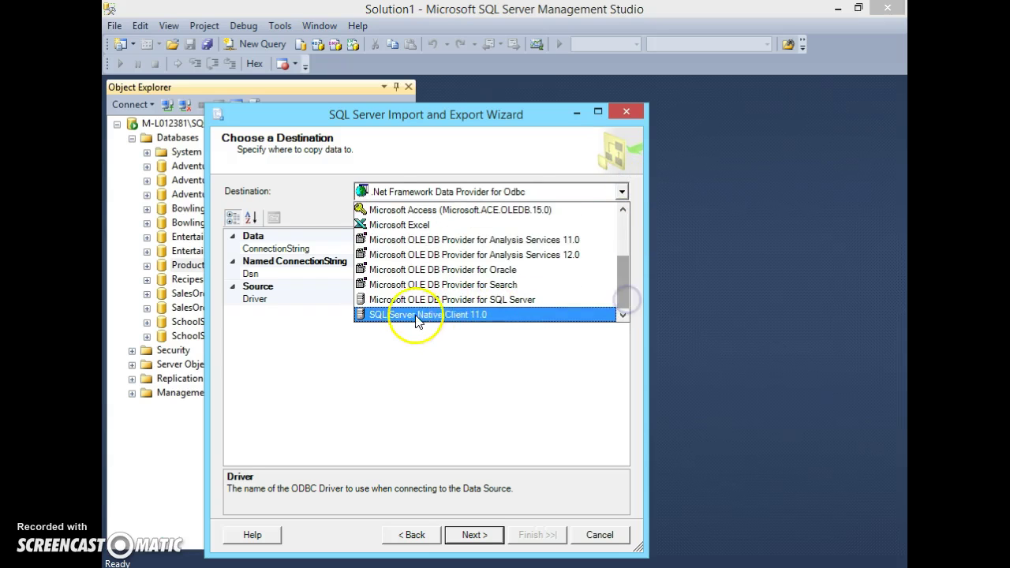
left_click(476, 315)
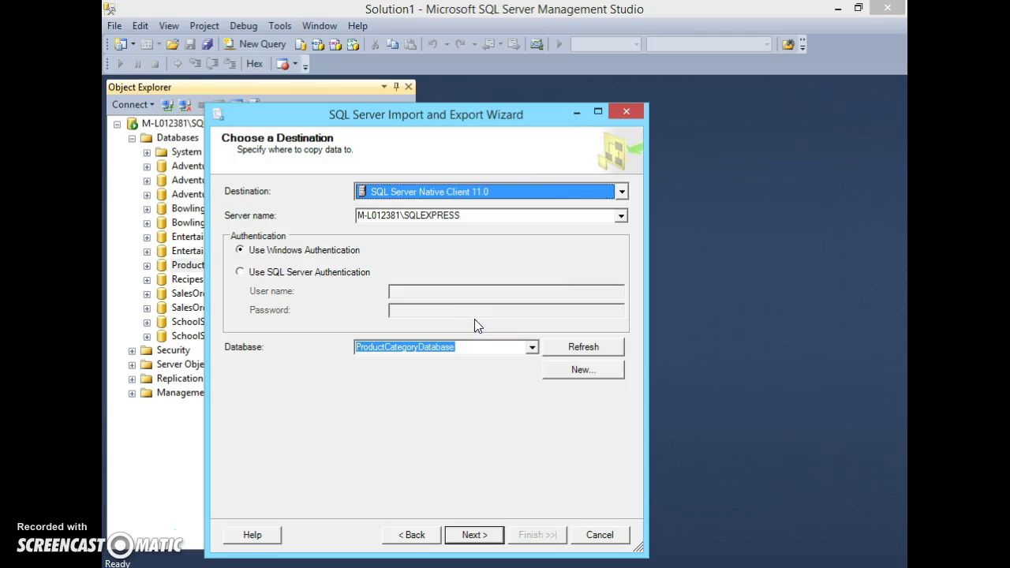
left_click(475, 536)
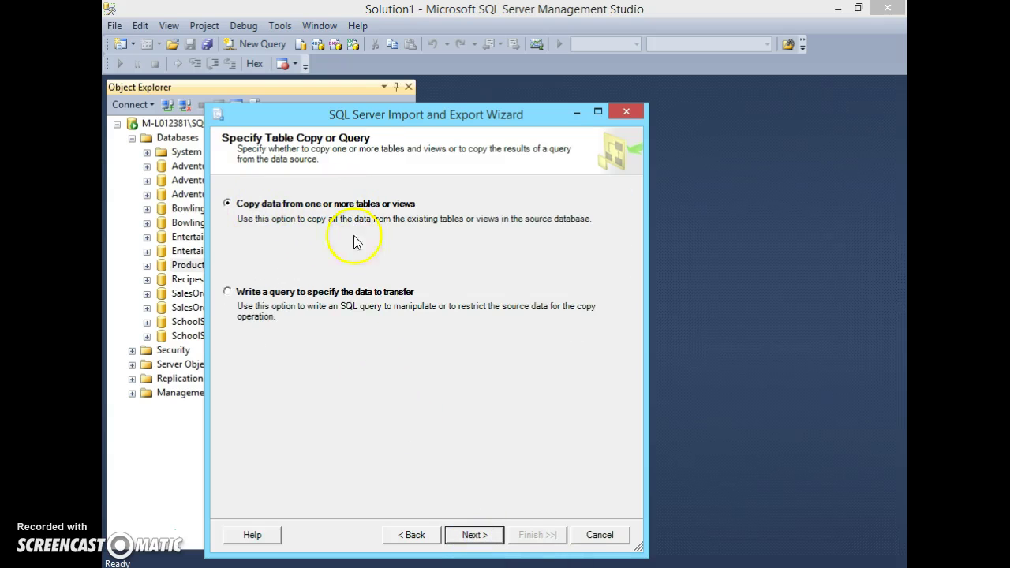
left_click(475, 535)
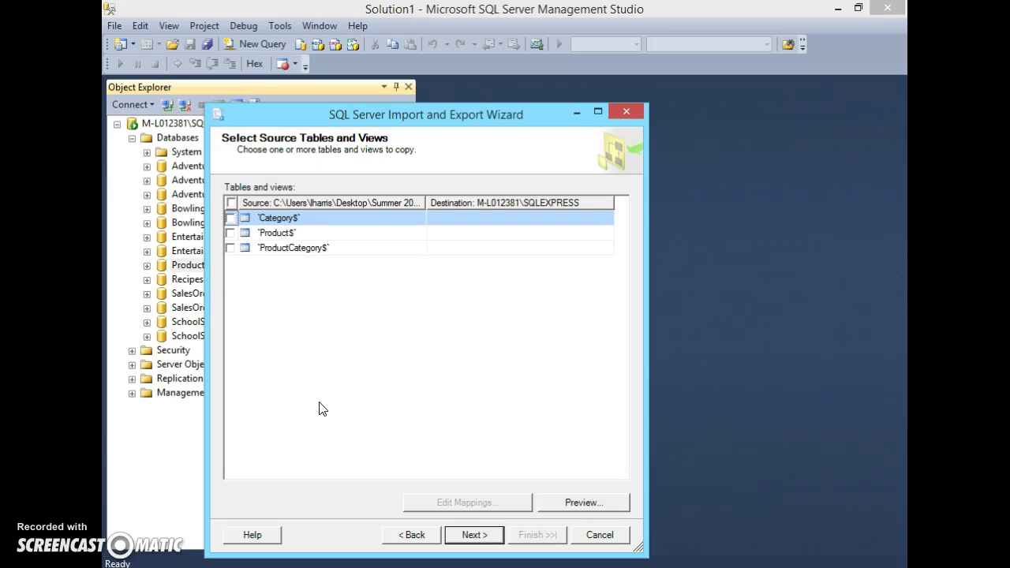
Step: Include the Category$, Product$ and ProductCategory$ source sheets in the import
left_click(230, 218)
left_click(230, 233)
left_click(230, 248)
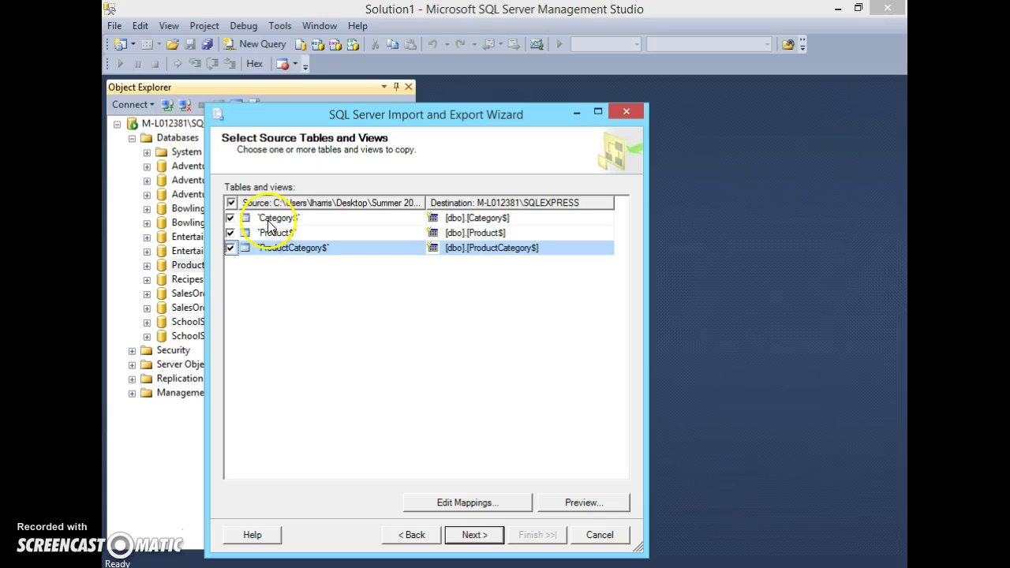
Step: Remove the dollar signs from the destination tables, naming them [dbo].[Category], [dbo].[Product] and [dbo].[ProductCategory]
left_click(504, 217)
left_click(505, 217)
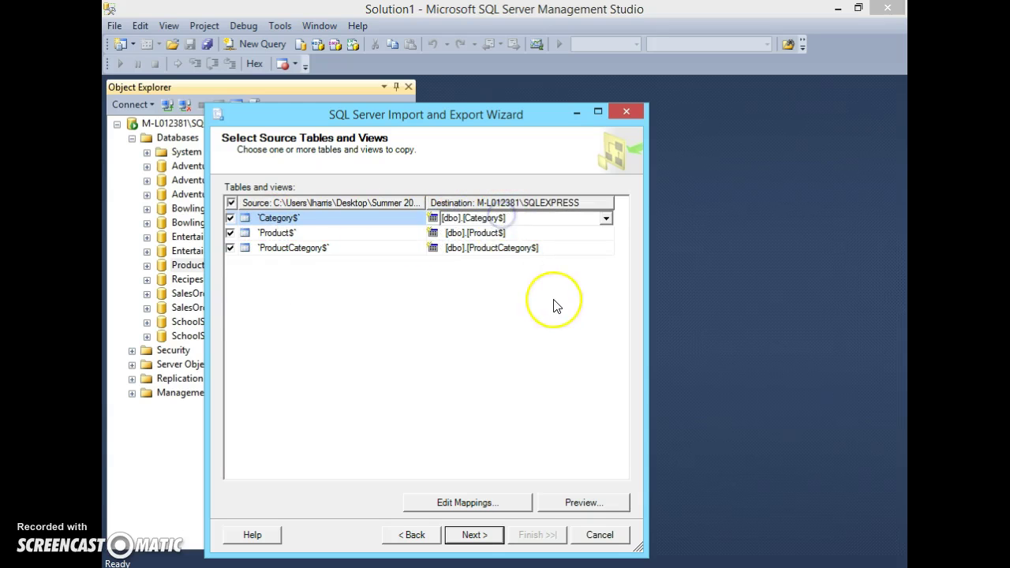
left_click(501, 229)
left_click(502, 232)
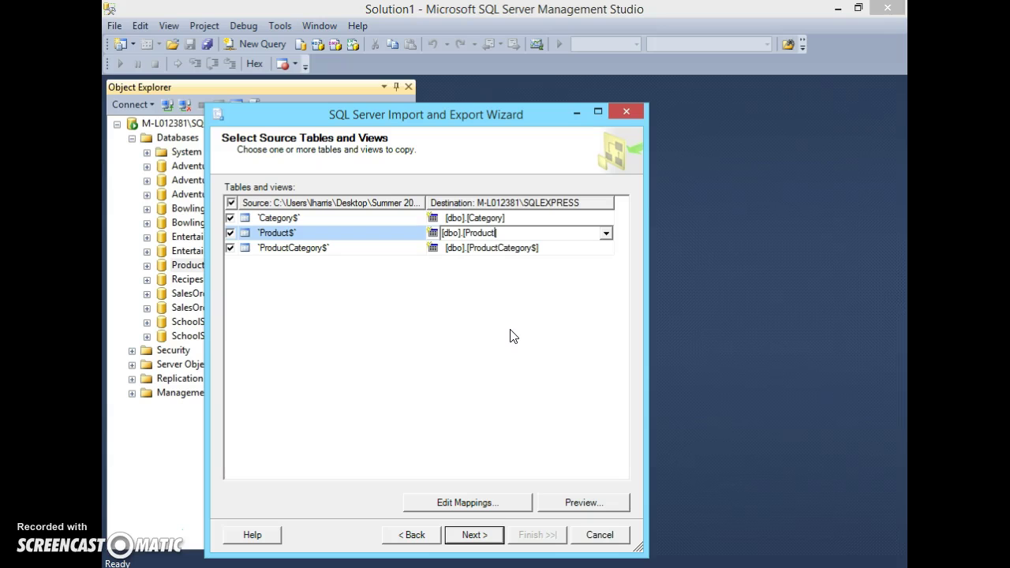
left_click(532, 247)
left_click(530, 248)
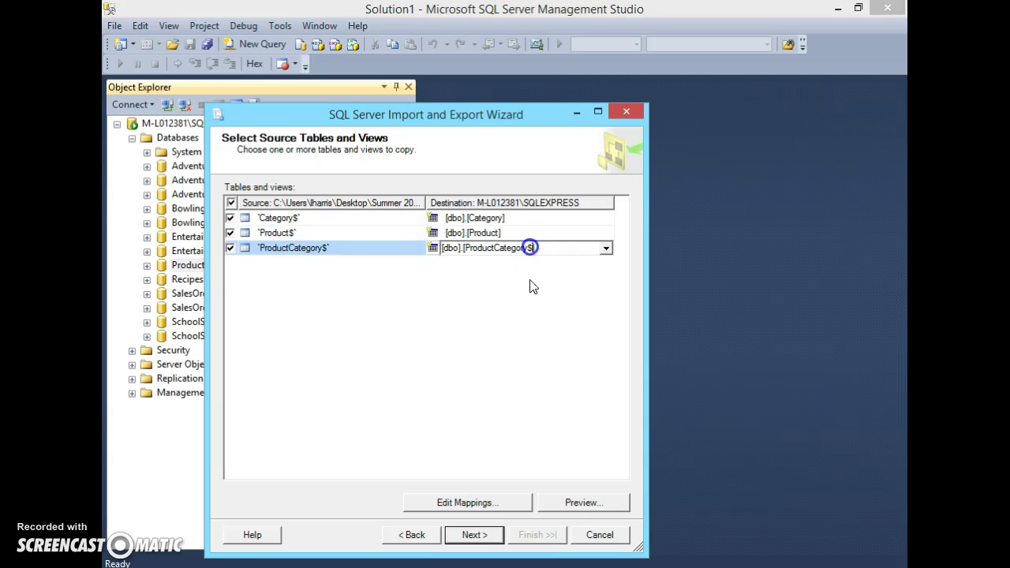
left_click(532, 359)
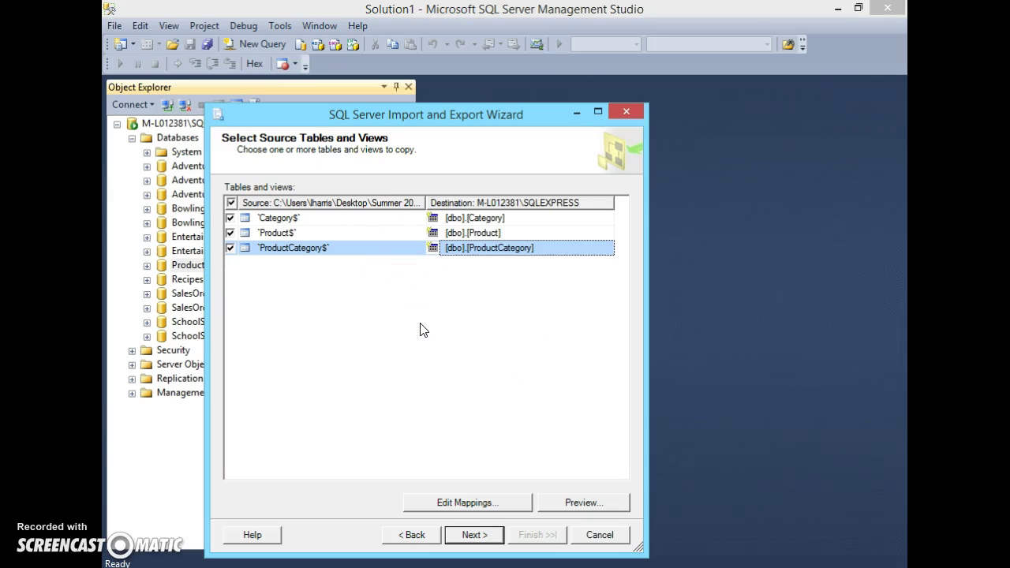
Step: Run the import package immediately and close the wizard when it finishes
left_click(476, 535)
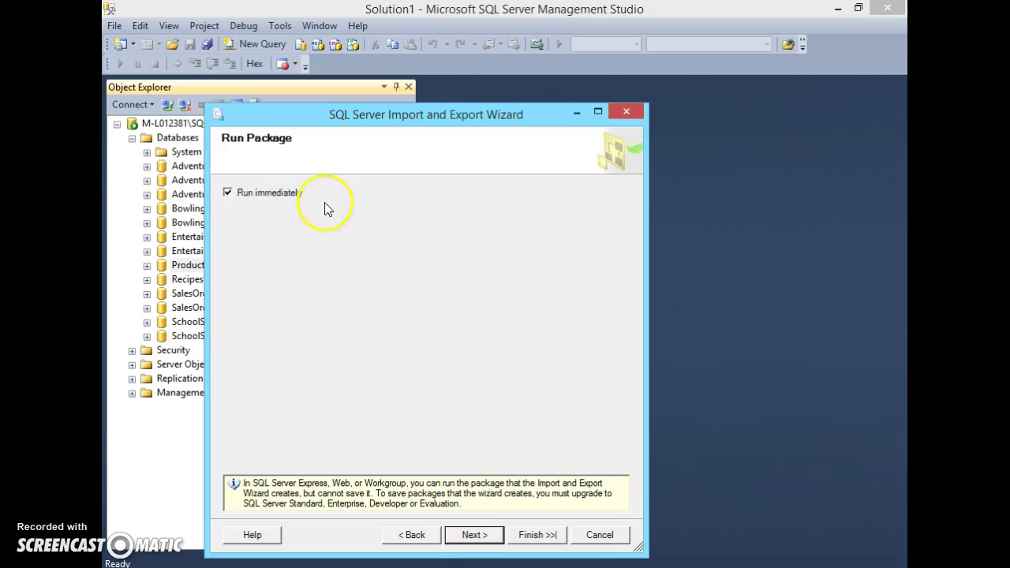
left_click(476, 537)
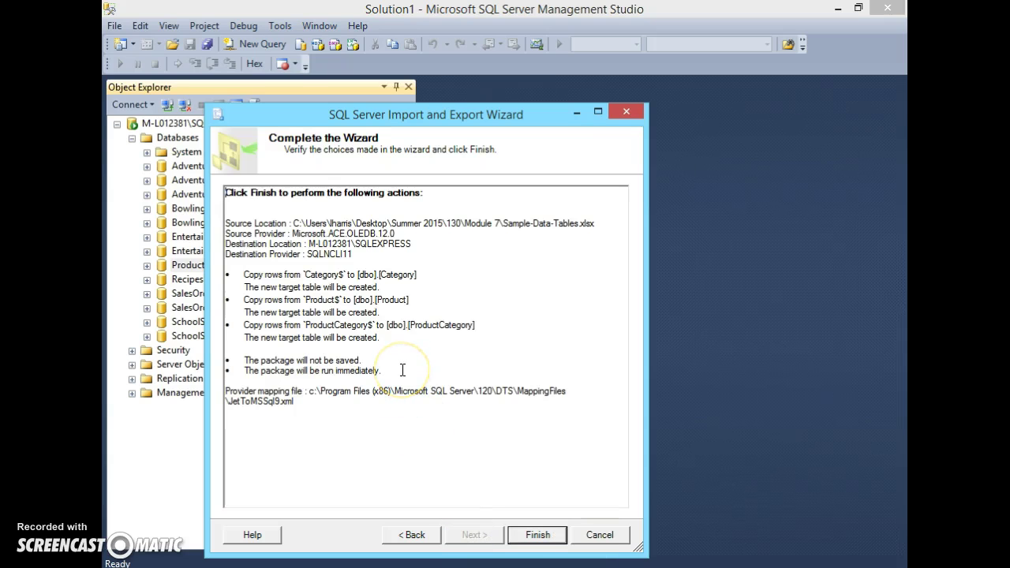
left_click(536, 537)
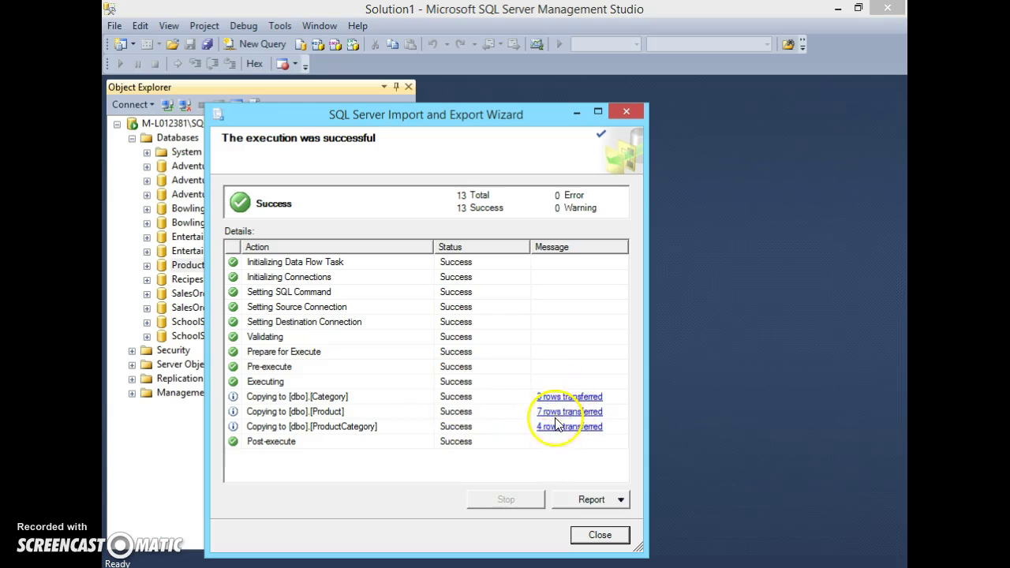
left_click(599, 536)
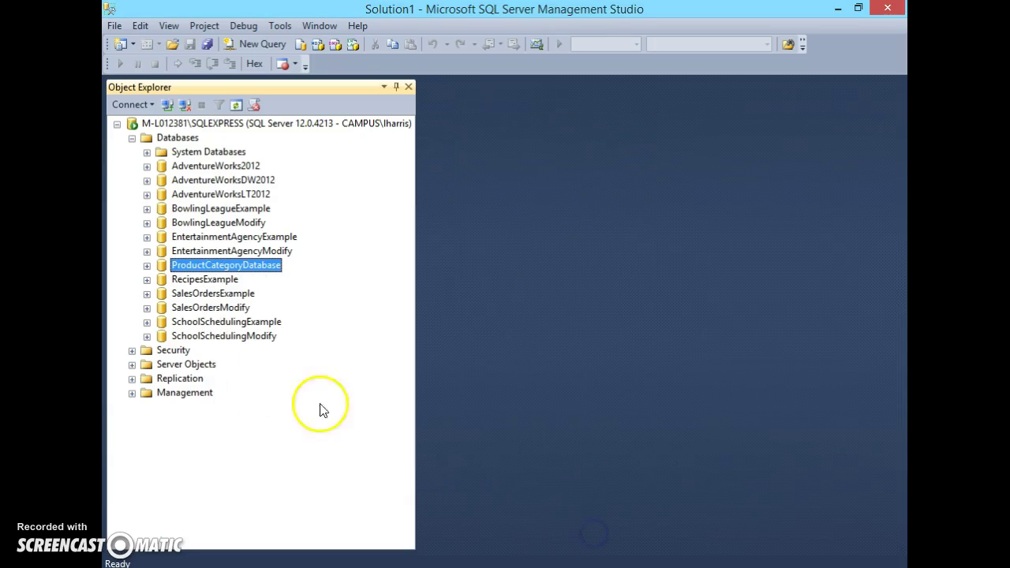
Step: Expand the tables of ProductCategoryDatabase and check for dbo.Category, dbo.Product and dbo.ProductCategory
left_click(146, 266)
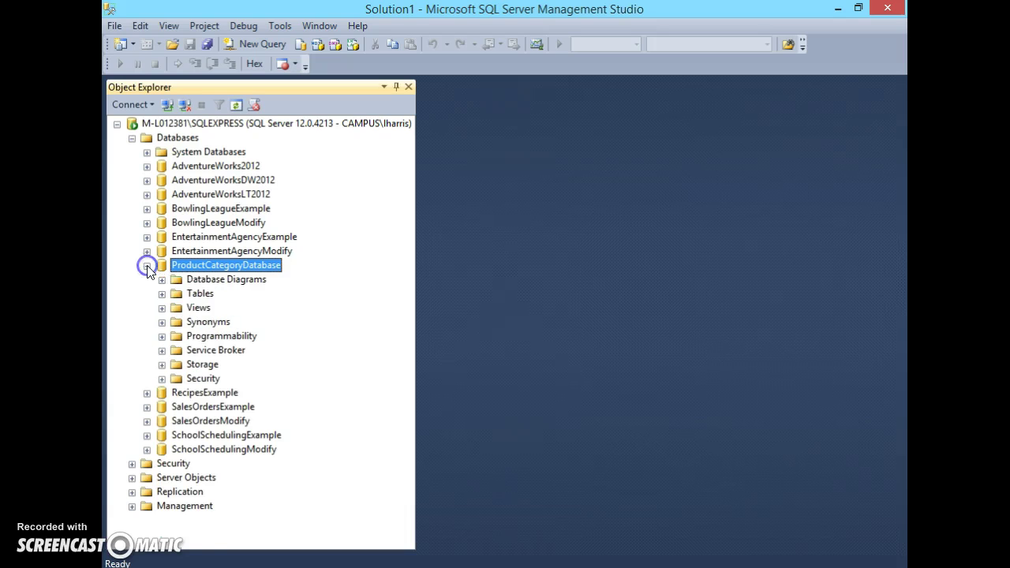
left_click(161, 294)
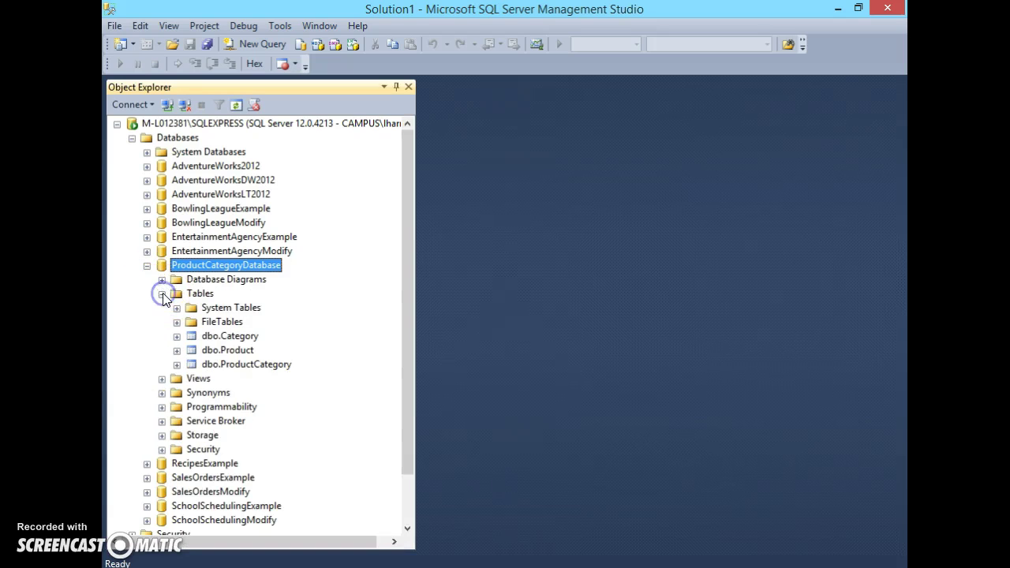
left_click(231, 337)
left_click(243, 353)
left_click(254, 368)
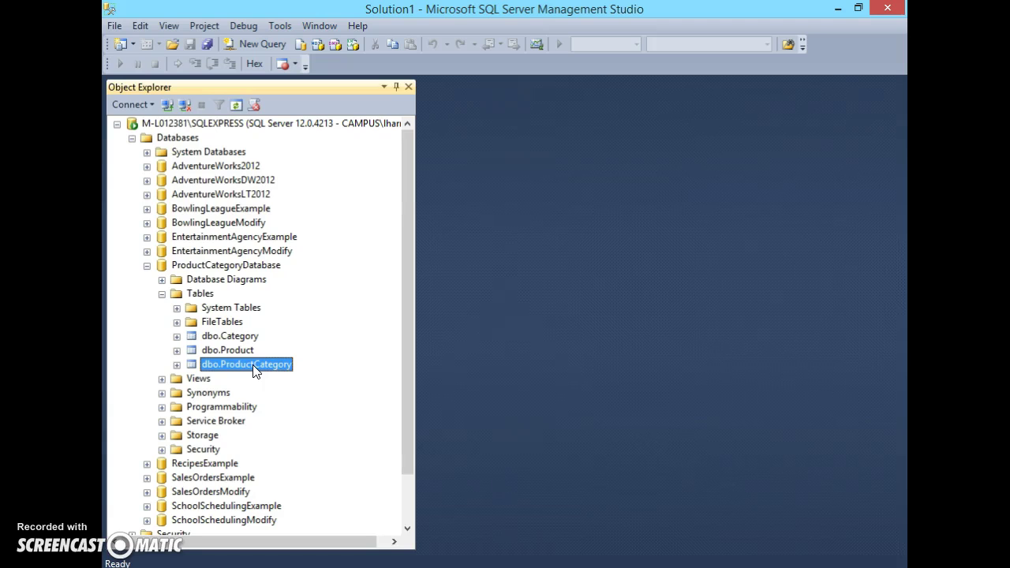
left_click(132, 535)
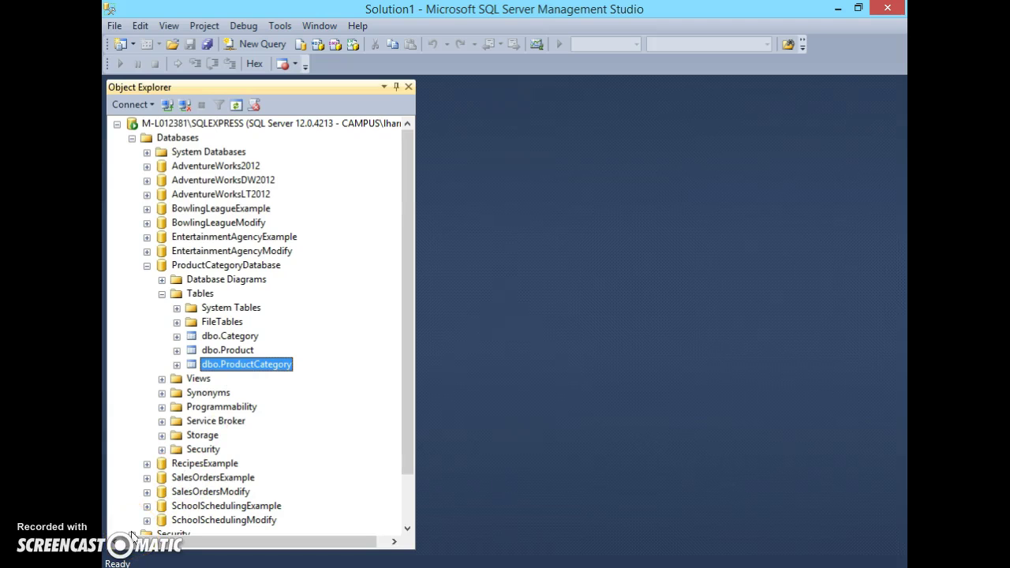